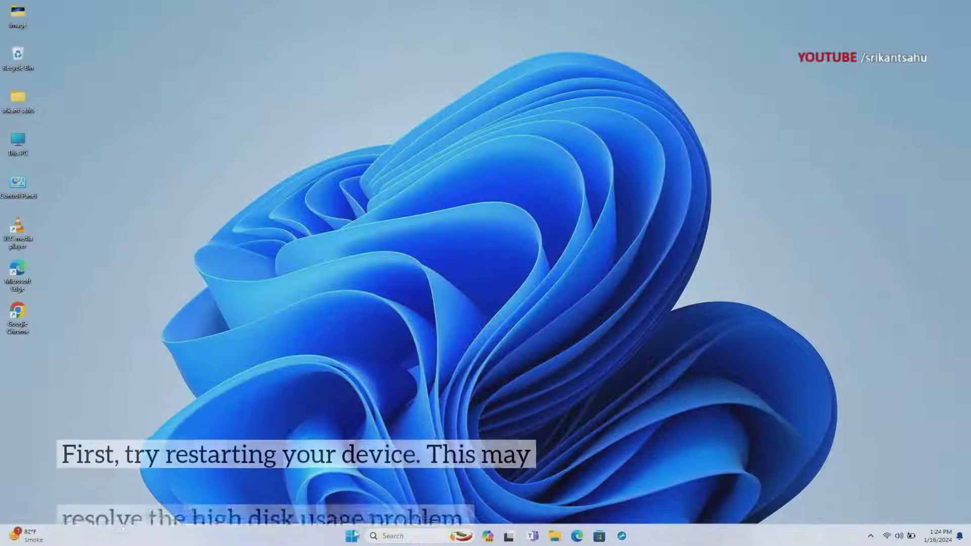
Restart the PC from the Start menu's power options
{"action": "key", "text": "super"}
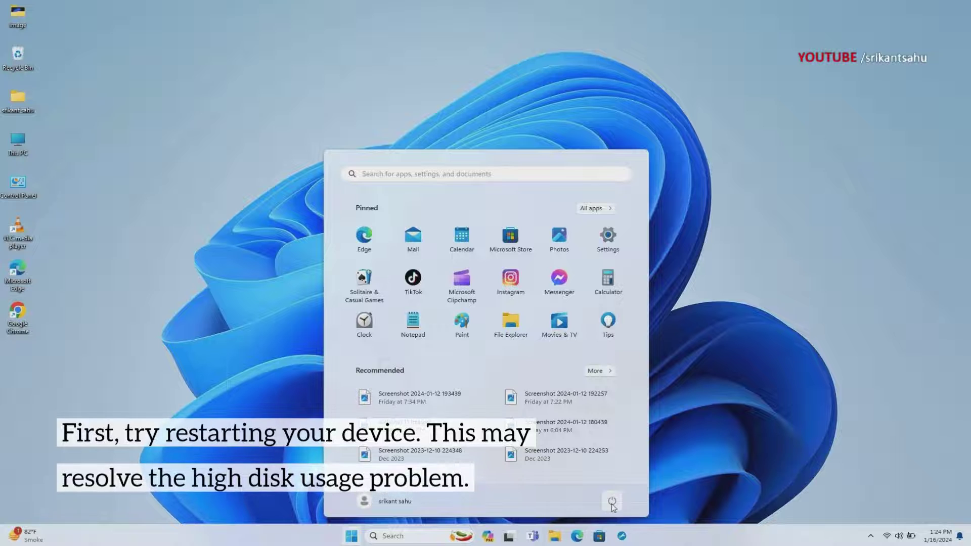
{"action": "left_click", "coordinate": [612, 502]}
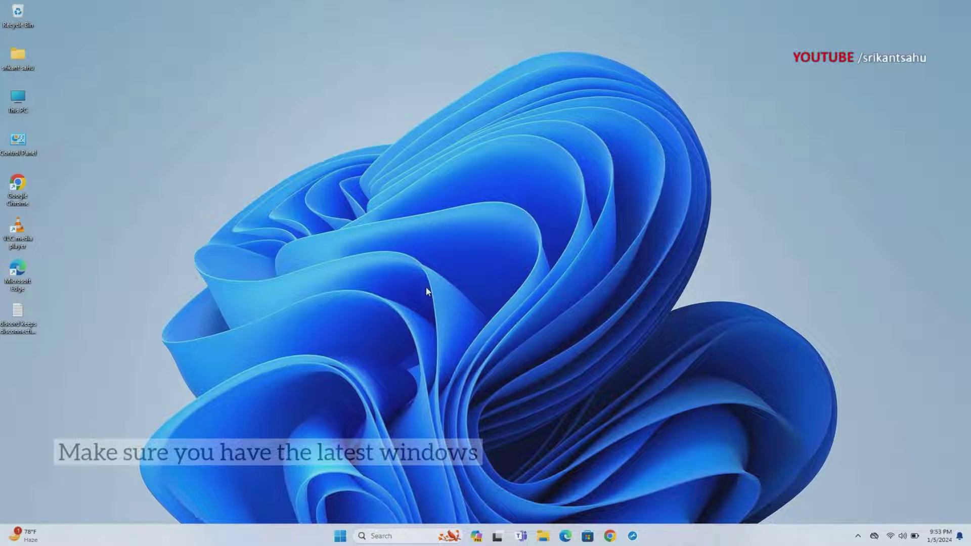
Check for updates in Settings' Windows Update page, starting the Defender security intelligence update
{"action": "key", "text": "super"}
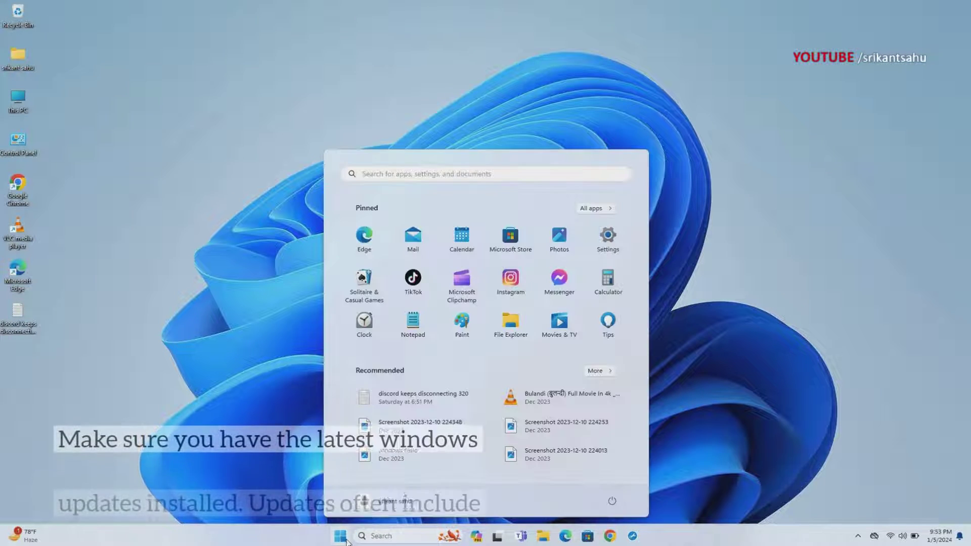
{"action": "left_click", "coordinate": [602, 245]}
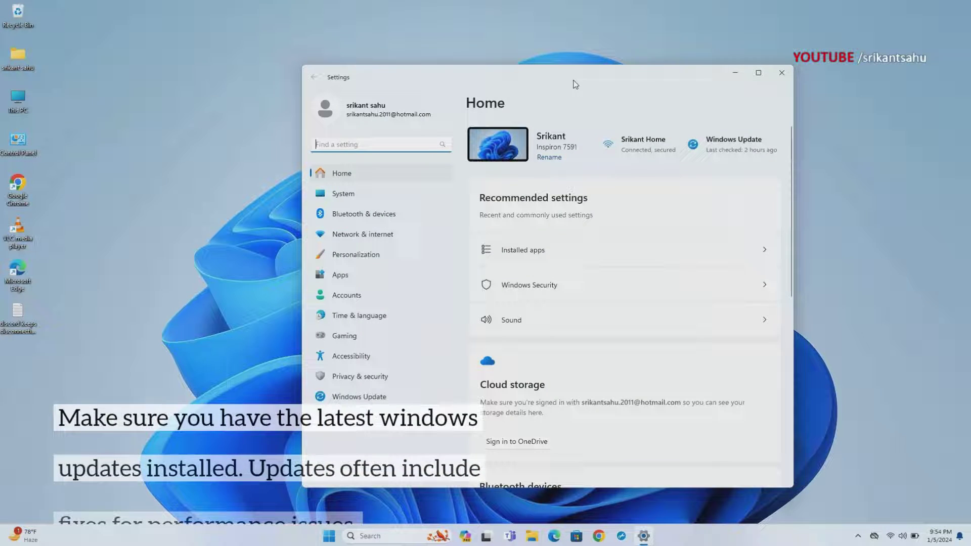
{"action": "left_click_drag", "start_coordinate": [575, 82], "coordinate": [574, 56]}
{"action": "left_click", "coordinate": [356, 372]}
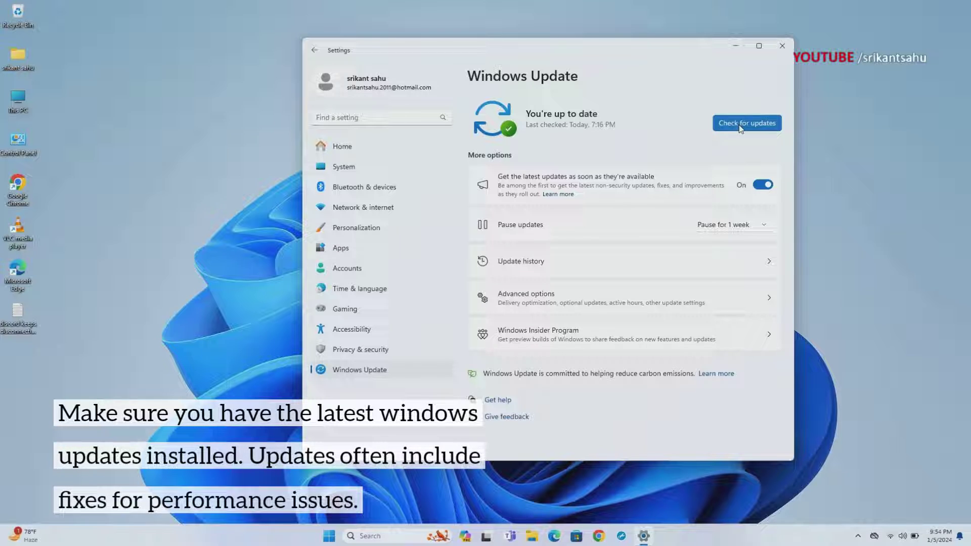
{"action": "left_click", "coordinate": [738, 127]}
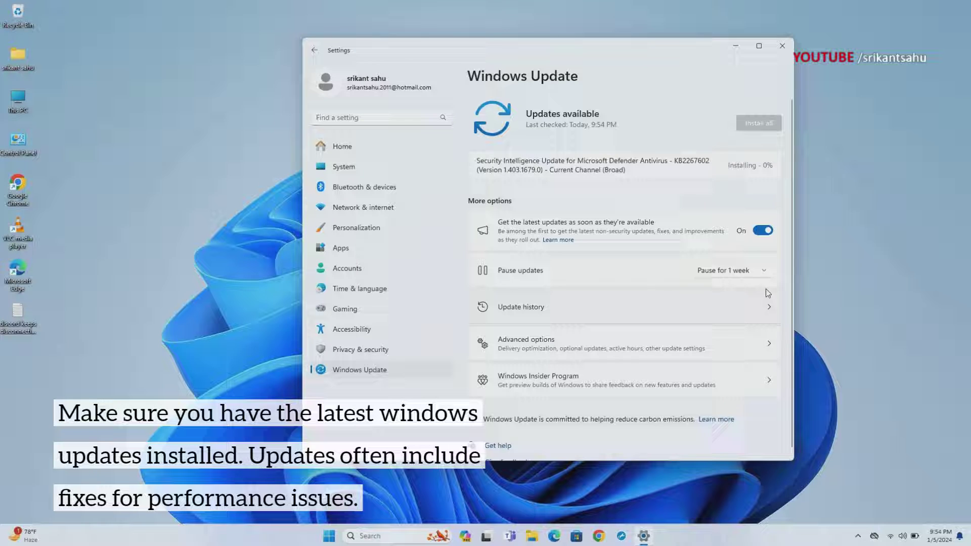
{"action": "left_click_drag", "start_coordinate": [589, 45], "coordinate": [529, 47]}
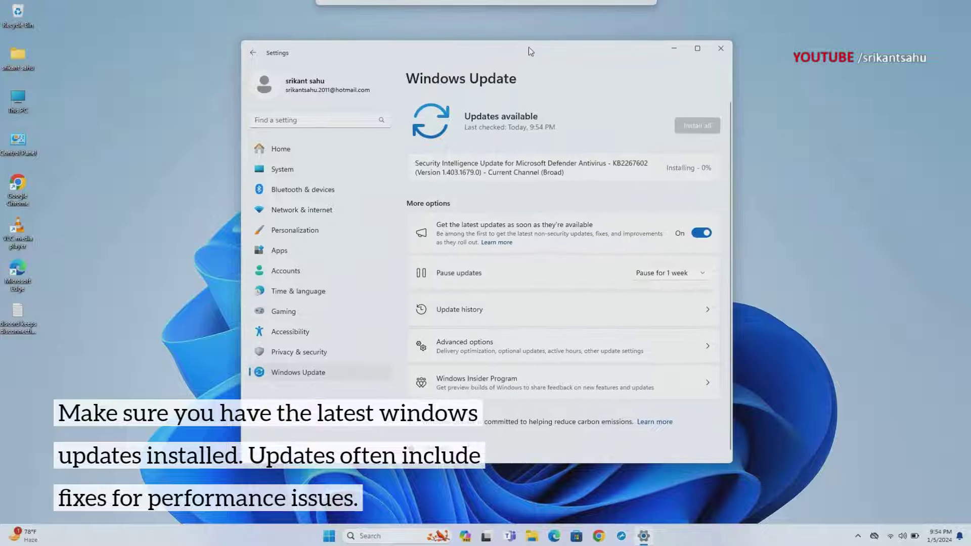
Download and install the optional NVIDIA display driver update 31.0.15.3209 from Optional updates
{"action": "left_click", "coordinate": [708, 348]}
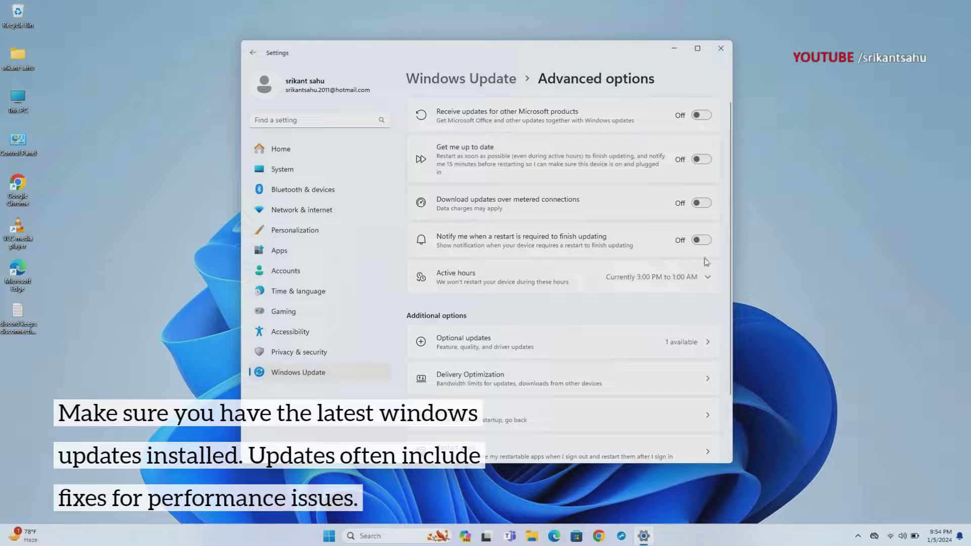
{"action": "left_click", "coordinate": [701, 343]}
{"action": "left_click", "coordinate": [705, 118]}
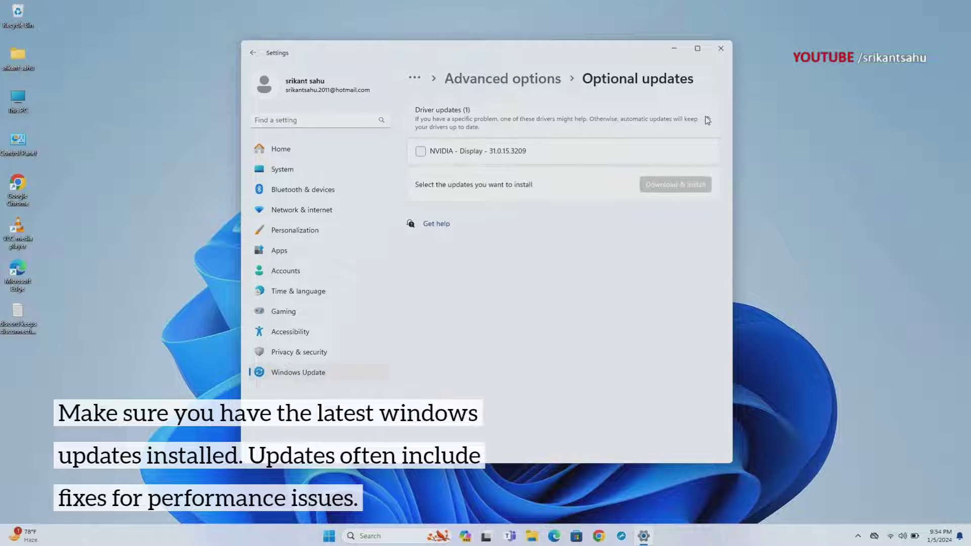
{"action": "left_click", "coordinate": [420, 151]}
{"action": "left_click", "coordinate": [652, 185]}
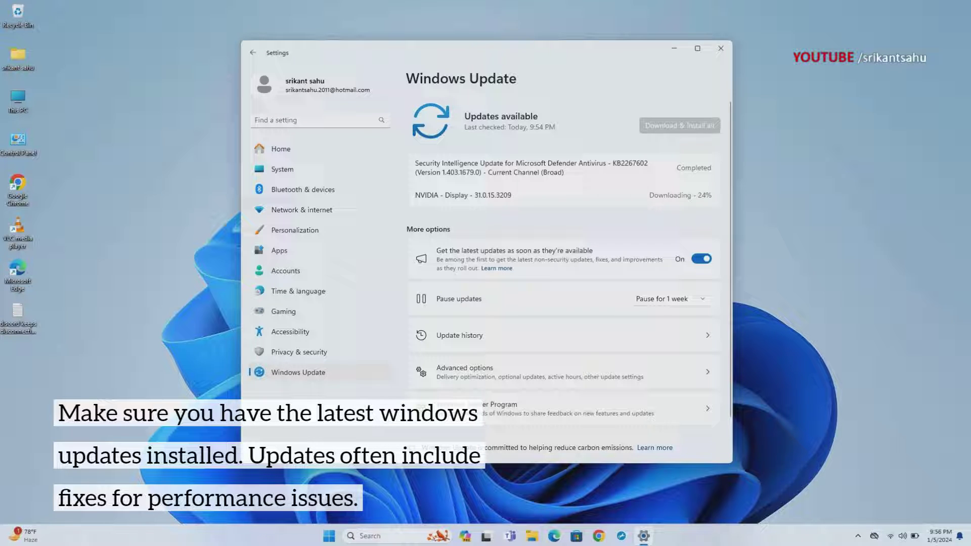
Minimize Settings and open the Start menu power options, then dismiss them
{"action": "left_click", "coordinate": [675, 51]}
{"action": "left_click", "coordinate": [329, 537]}
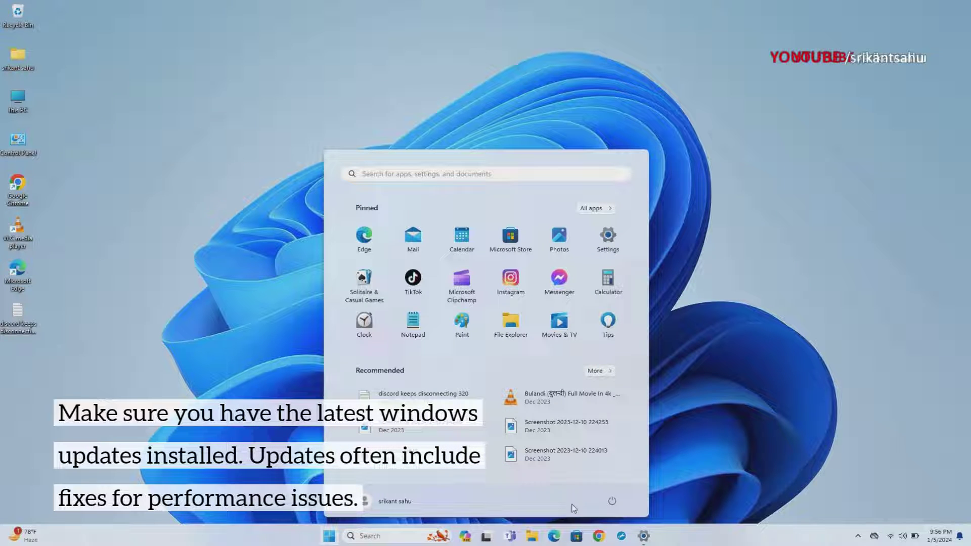
{"action": "left_click", "coordinate": [611, 503]}
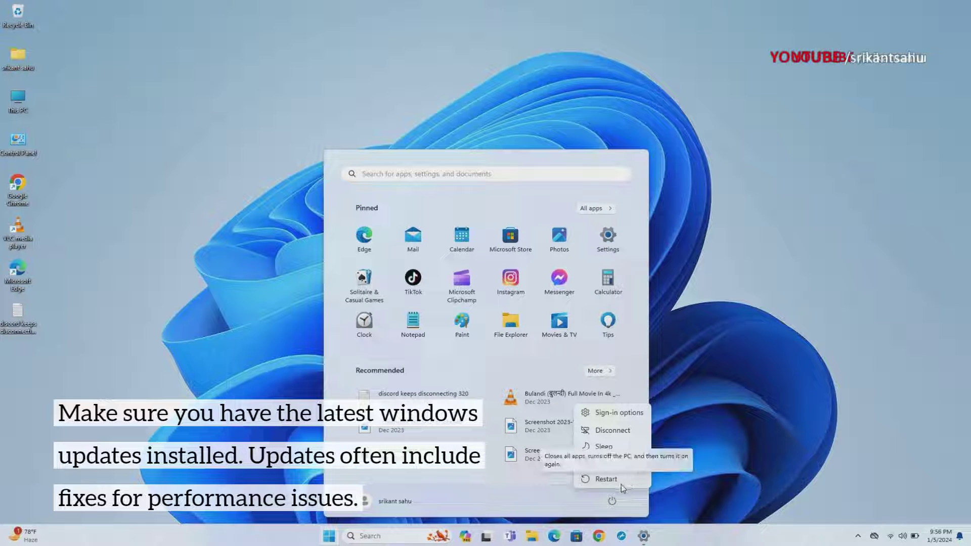
{"action": "key", "text": "Escape"}
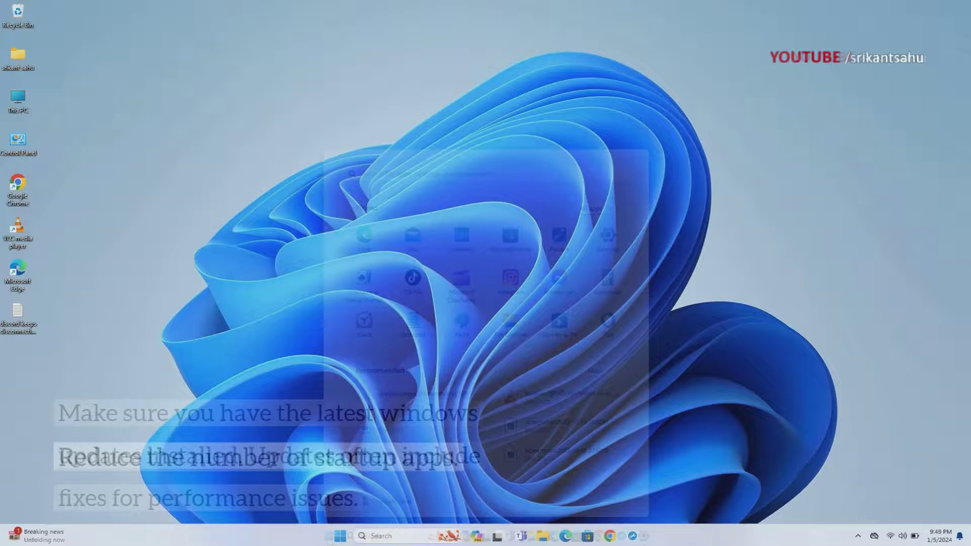
Open Task Manager's Startup apps list sorted with high-impact apps on top
{"action": "right_click", "coordinate": [697, 536]}
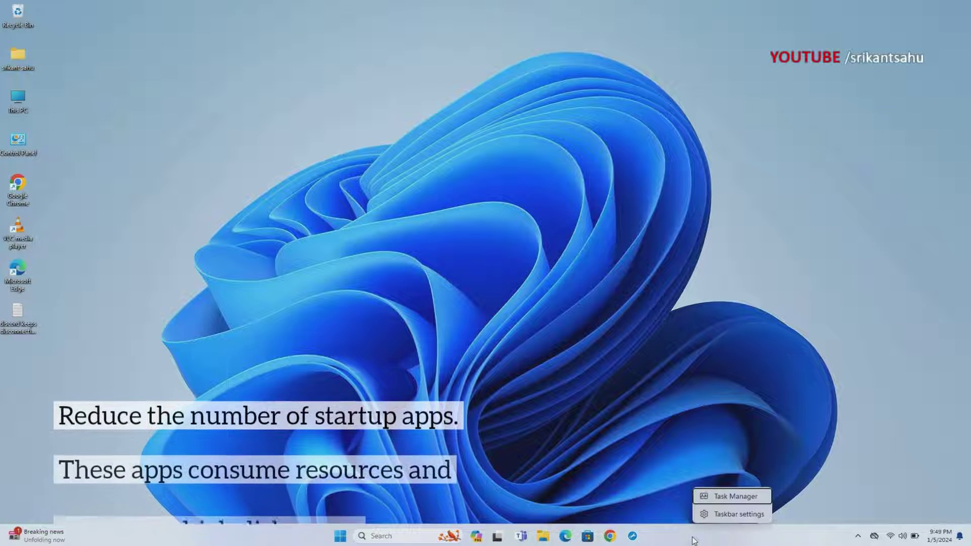
{"action": "left_click", "coordinate": [731, 498]}
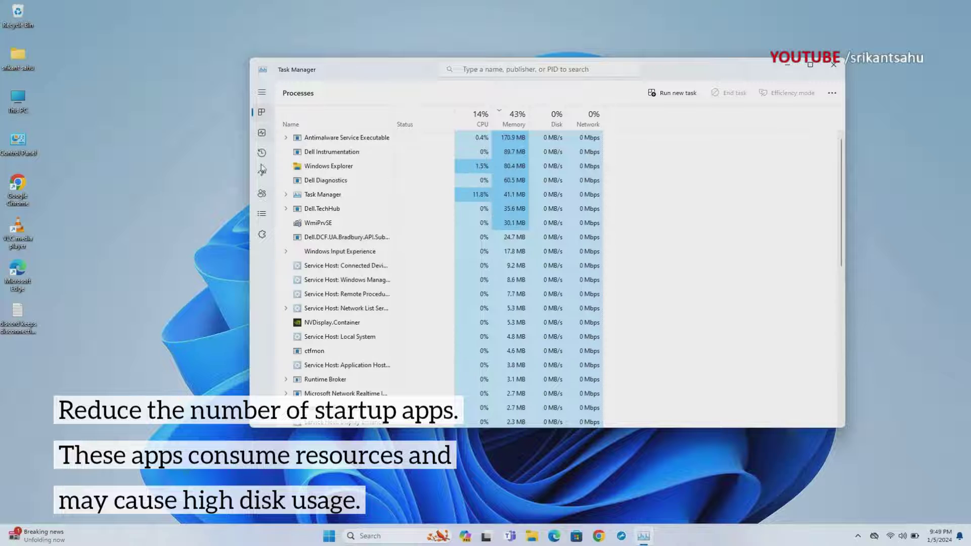
{"action": "left_click", "coordinate": [262, 177]}
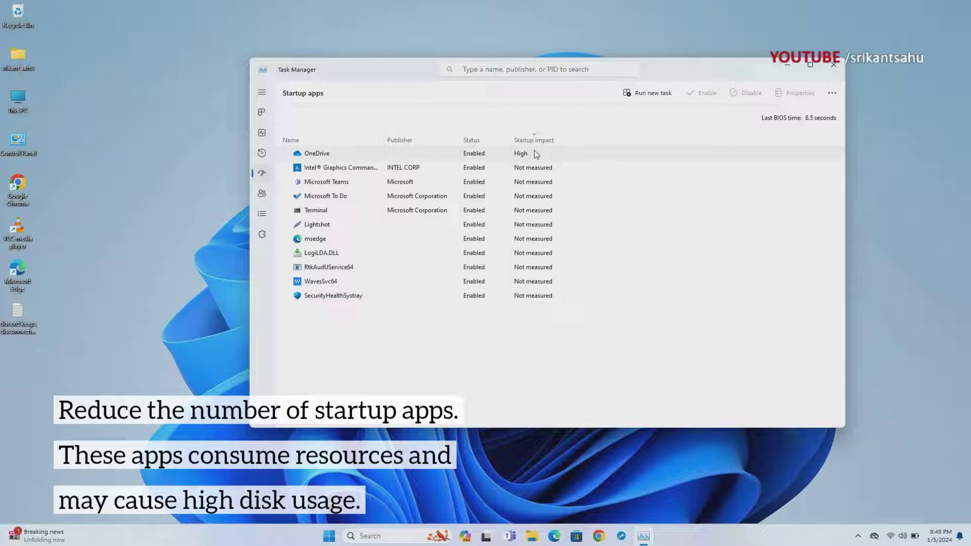
{"action": "left_click", "coordinate": [524, 140]}
{"action": "left_click", "coordinate": [520, 140]}
Disable OneDrive, Microsoft Teams, Microsoft To Do and msedge at startup, then close Task Manager
{"action": "right_click", "coordinate": [329, 154]}
{"action": "left_click", "coordinate": [362, 162]}
{"action": "right_click", "coordinate": [336, 183]}
{"action": "left_click", "coordinate": [357, 190]}
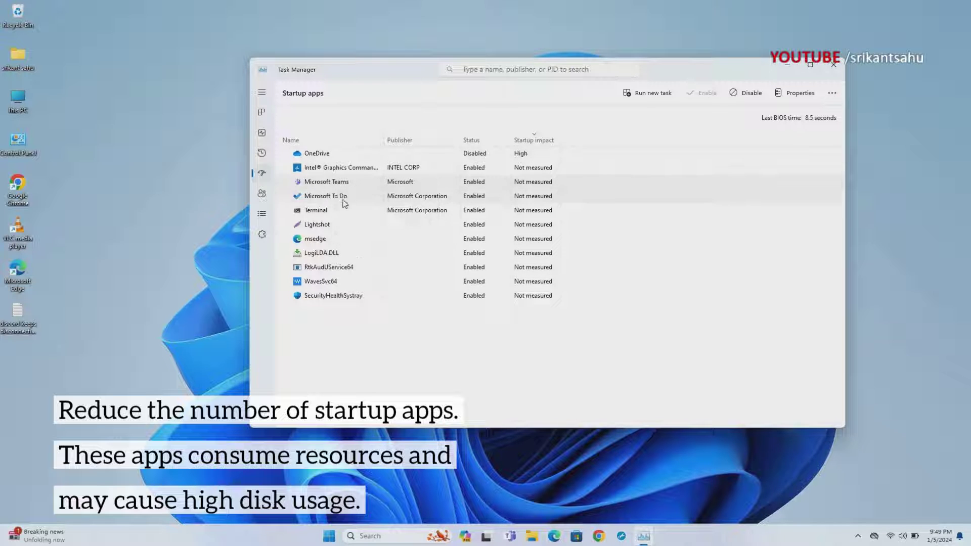
{"action": "right_click", "coordinate": [352, 198]}
{"action": "left_click", "coordinate": [356, 203]}
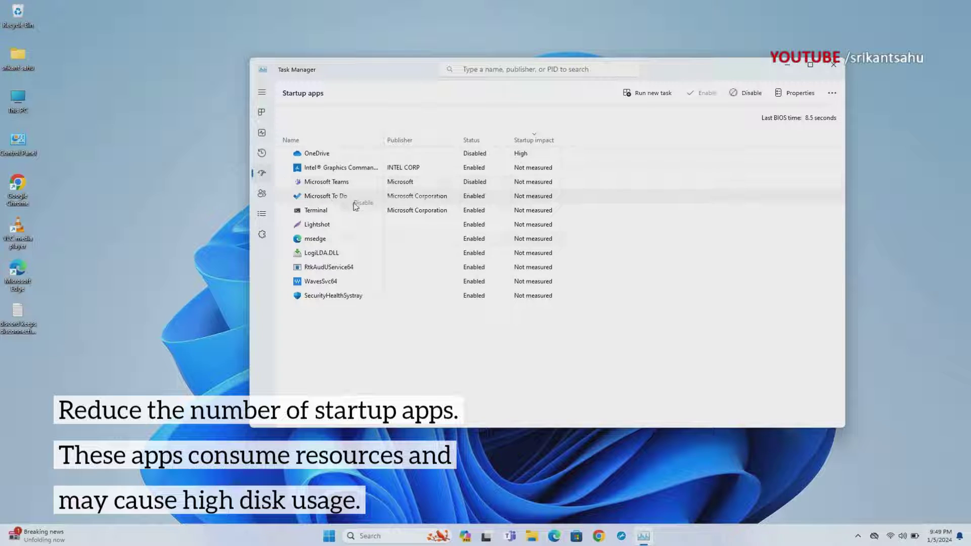
{"action": "right_click", "coordinate": [322, 240]}
{"action": "left_click", "coordinate": [343, 248]}
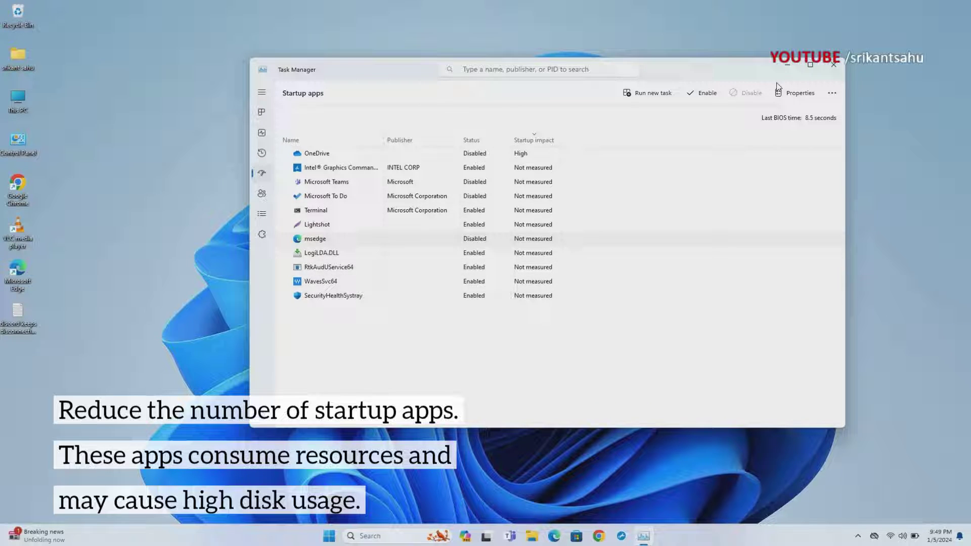
{"action": "left_click", "coordinate": [833, 64]}
Refresh the desktop, then view Settings > Apps > Startup showing Edge, OneDrive, Teams, To Do Off
{"action": "right_click", "coordinate": [577, 225]}
{"action": "left_click", "coordinate": [598, 267]}
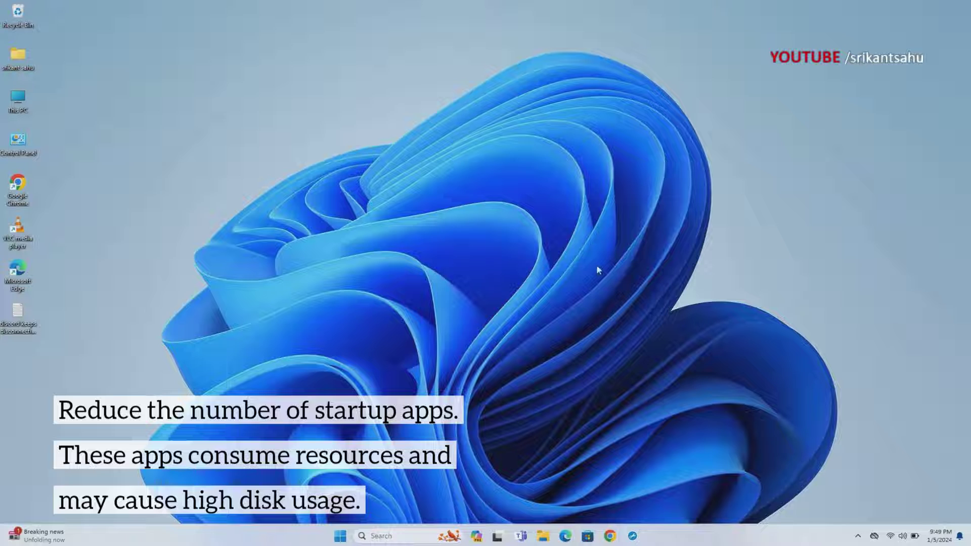
{"action": "left_click", "coordinate": [339, 539]}
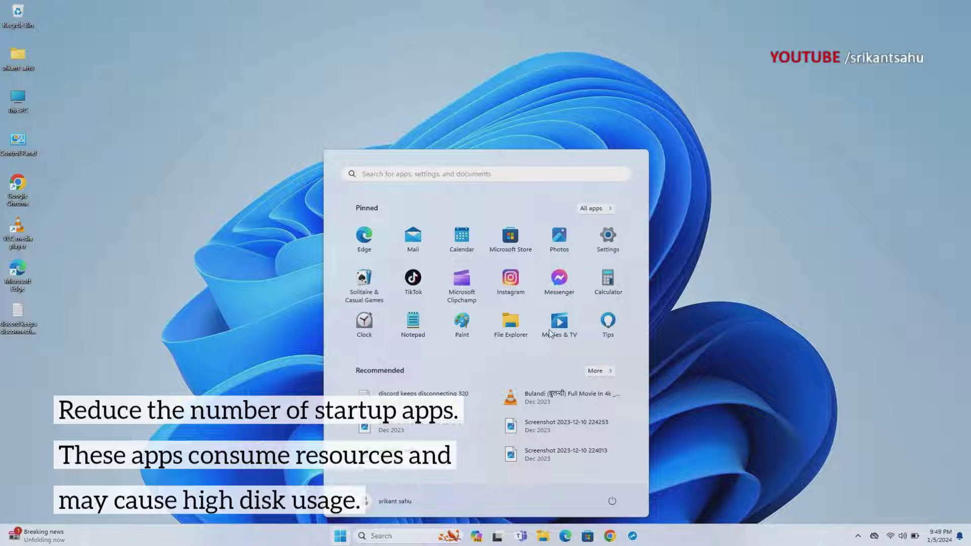
{"action": "left_click", "coordinate": [606, 250]}
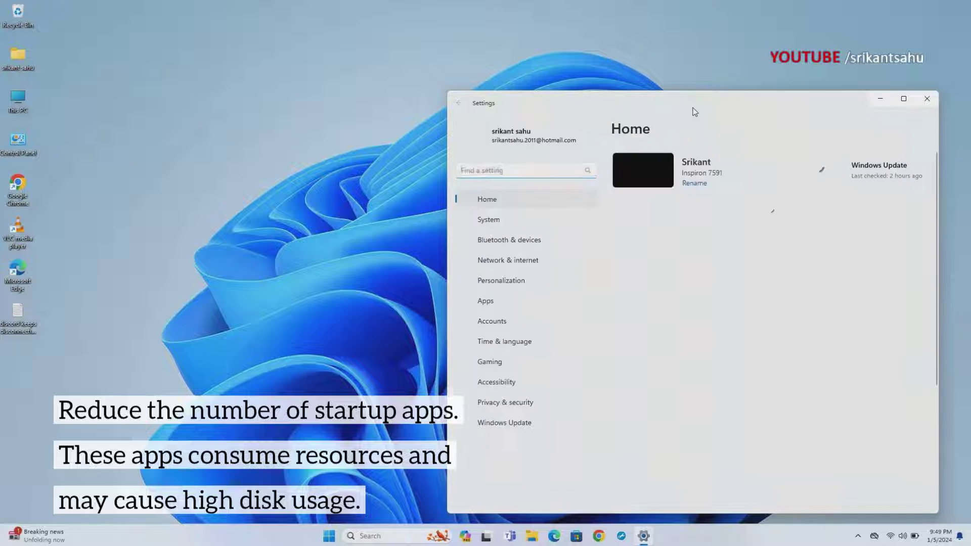
{"action": "left_click_drag", "start_coordinate": [693, 108], "coordinate": [548, 81]}
{"action": "left_click", "coordinate": [347, 282]}
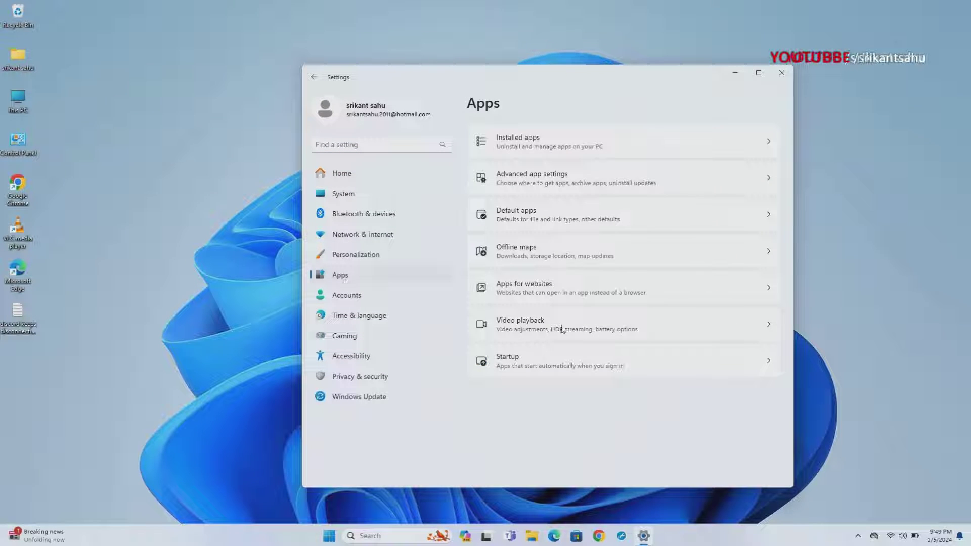
{"action": "left_click", "coordinate": [615, 364]}
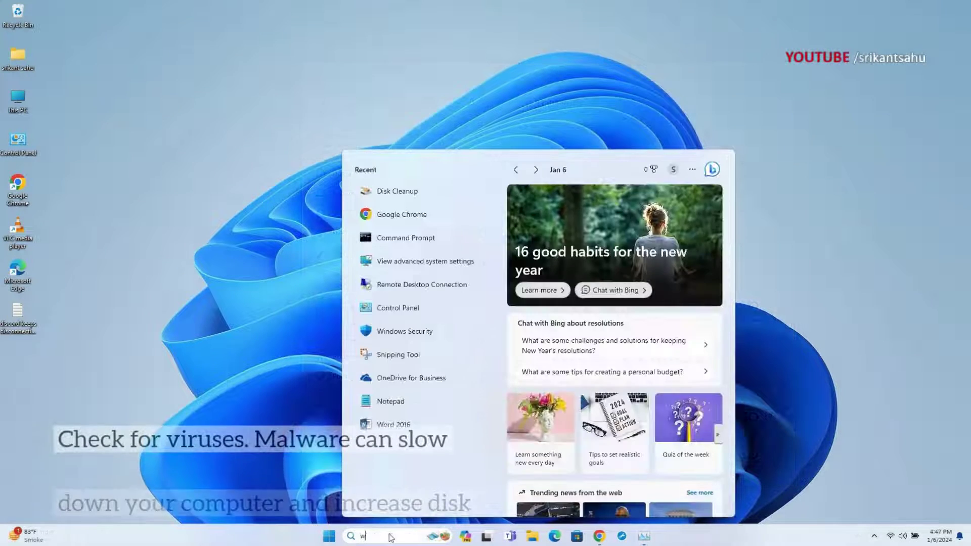
Run a Quick scan from Windows Security's Virus & threat protection scan options
{"action": "type", "text": "indows"}
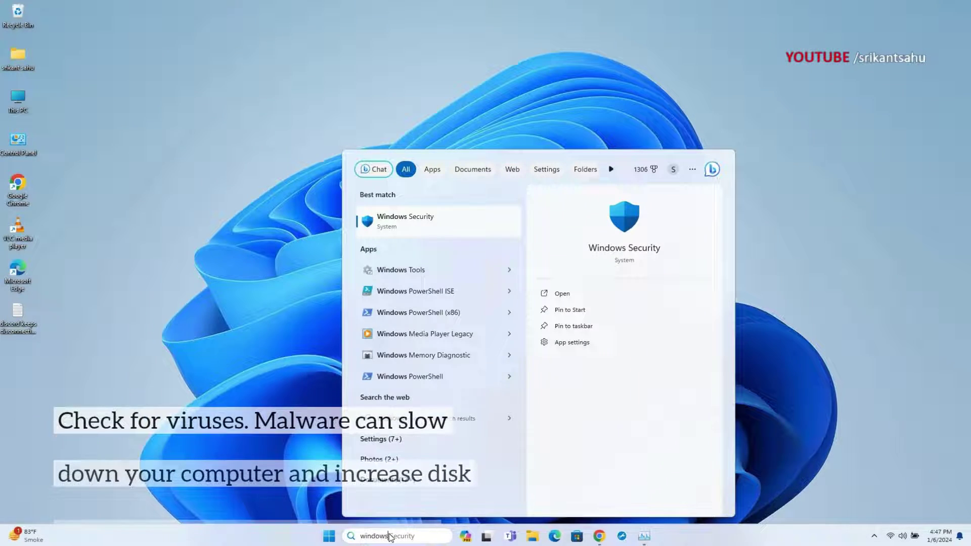
{"action": "left_click", "coordinate": [445, 221]}
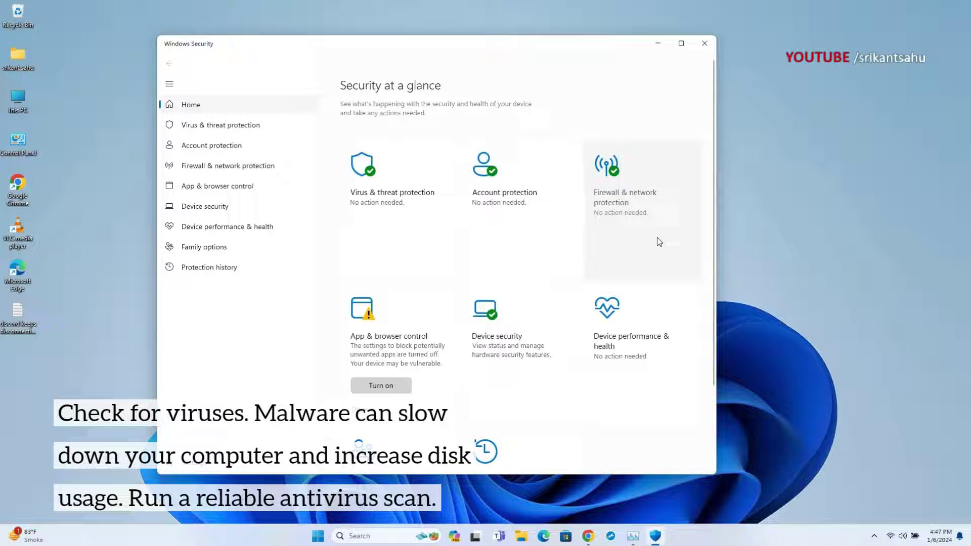
{"action": "left_click", "coordinate": [386, 200]}
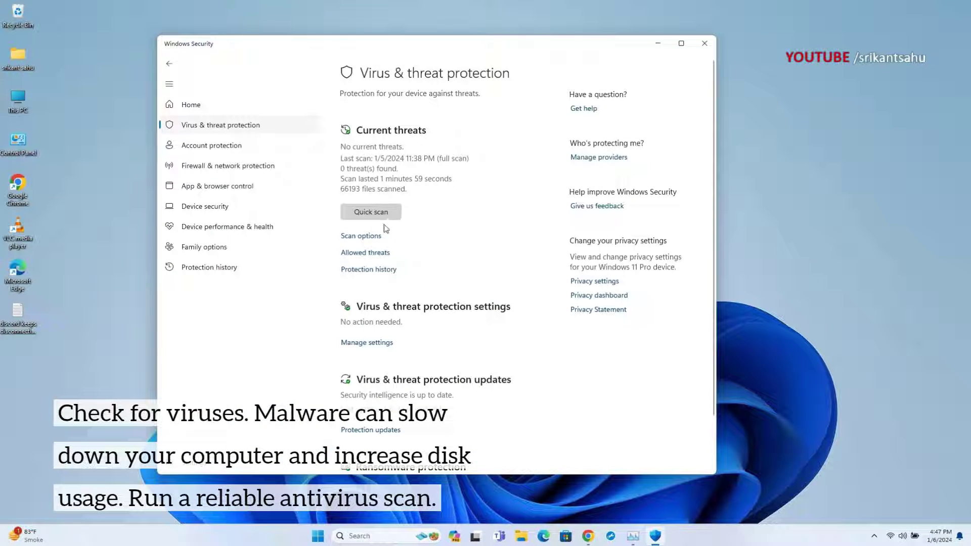
{"action": "left_click", "coordinate": [362, 236]}
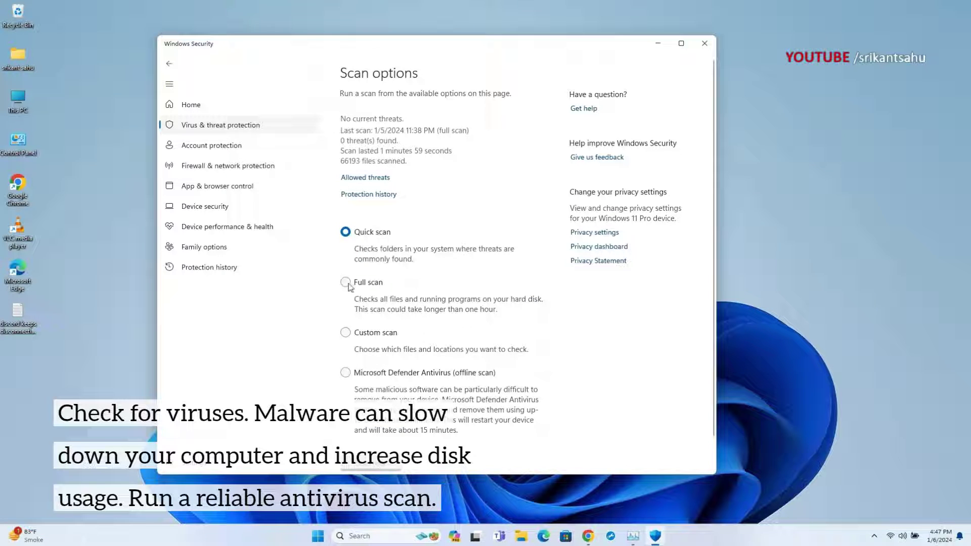
{"action": "left_click", "coordinate": [346, 283]}
{"action": "left_click", "coordinate": [349, 232]}
{"action": "left_click", "coordinate": [370, 466]}
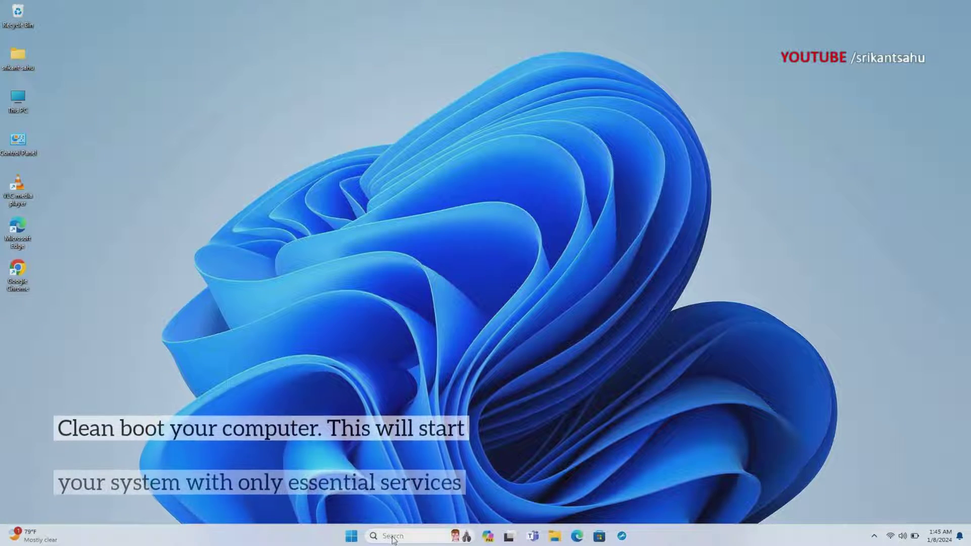
In msconfig's Services tab, hide all Microsoft services and disable all remaining ones
{"action": "left_click", "coordinate": [393, 536]}
{"action": "type", "text": "msconfig"}
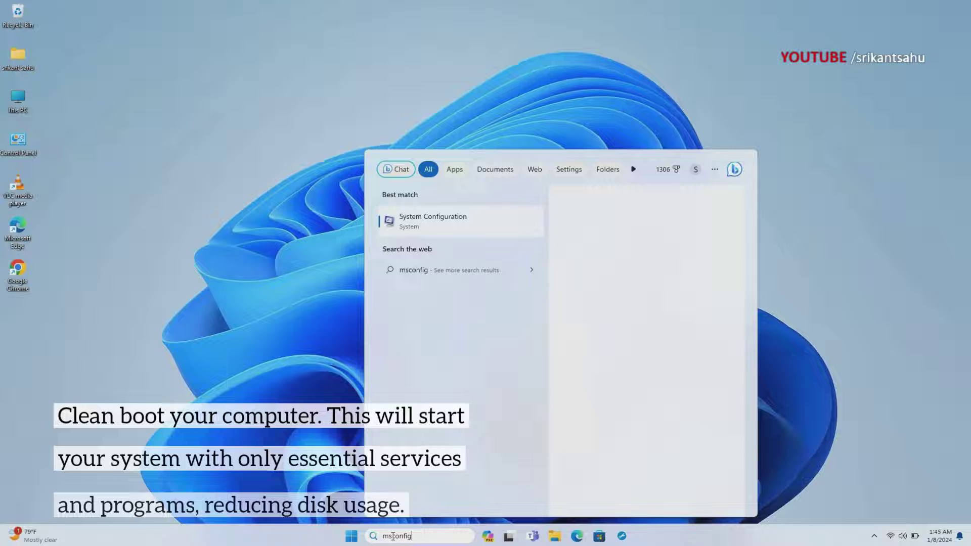
{"action": "left_click", "coordinate": [440, 217]}
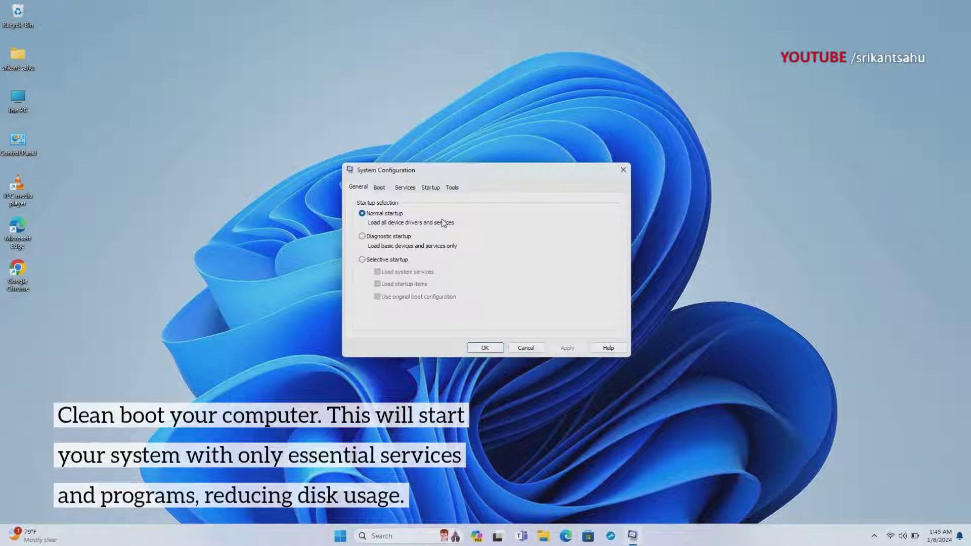
{"action": "left_click", "coordinate": [381, 188]}
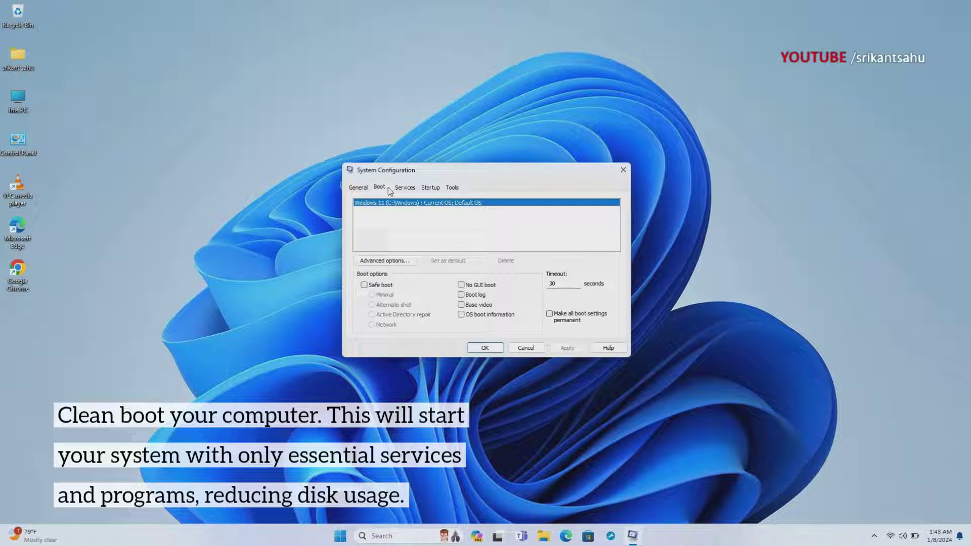
{"action": "left_click", "coordinate": [403, 188]}
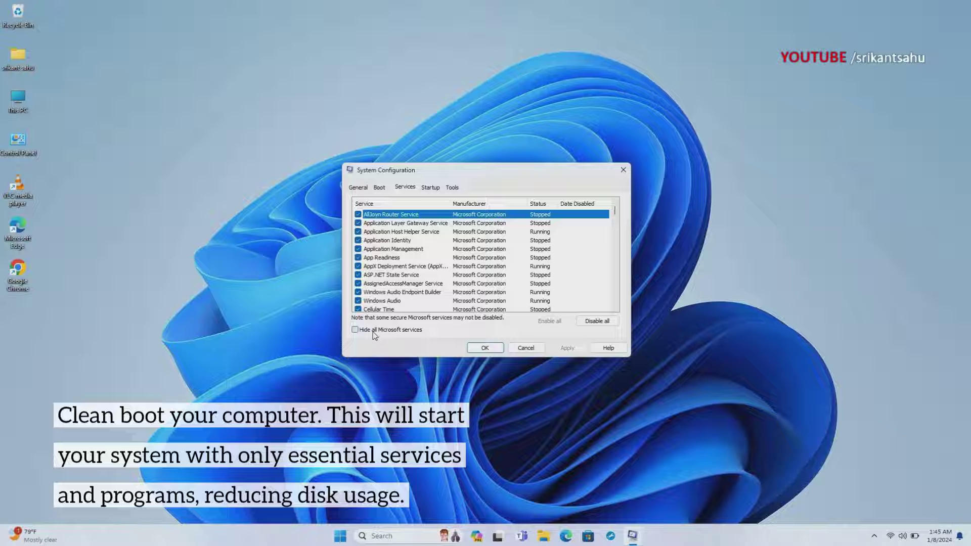
{"action": "left_click", "coordinate": [374, 334]}
{"action": "left_click", "coordinate": [601, 323]}
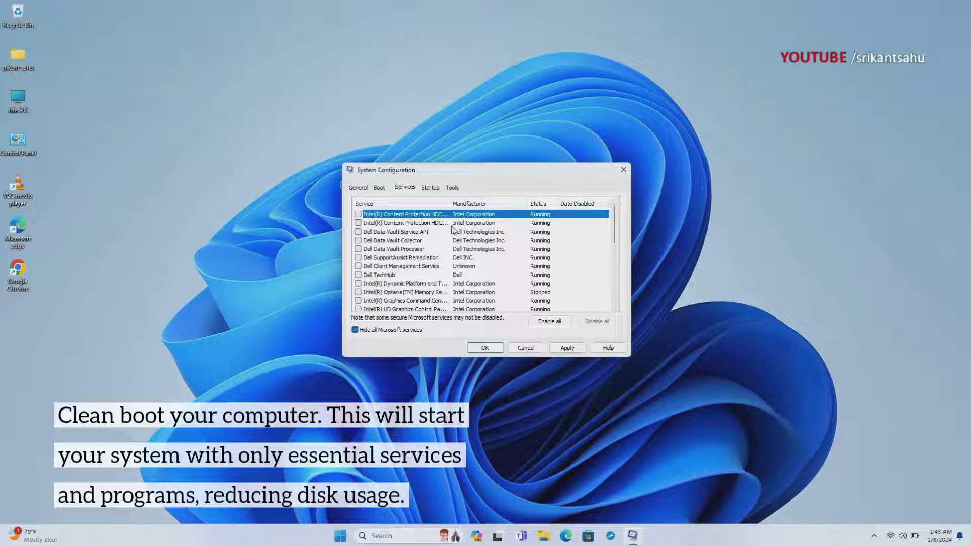
{"action": "scroll", "coordinate": [451, 230], "scroll_direction": "down", "scroll_amount": 2}
{"action": "scroll", "coordinate": [445, 238], "scroll_direction": "up", "scroll_amount": 2}
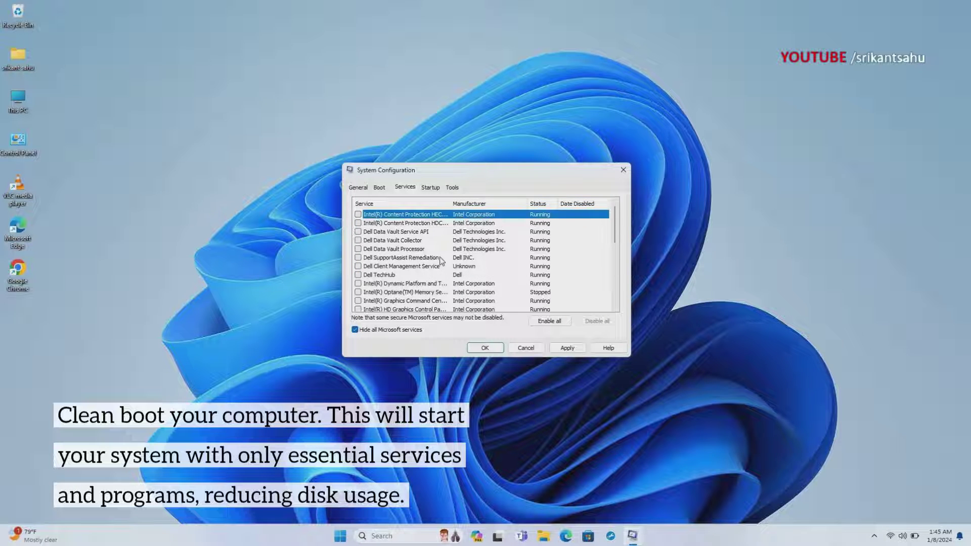
Disable OneDrive, Microsoft Teams, Microsoft To Do and Lightshot as startup apps in Task Manager
{"action": "left_click", "coordinate": [431, 191]}
{"action": "left_click", "coordinate": [483, 218]}
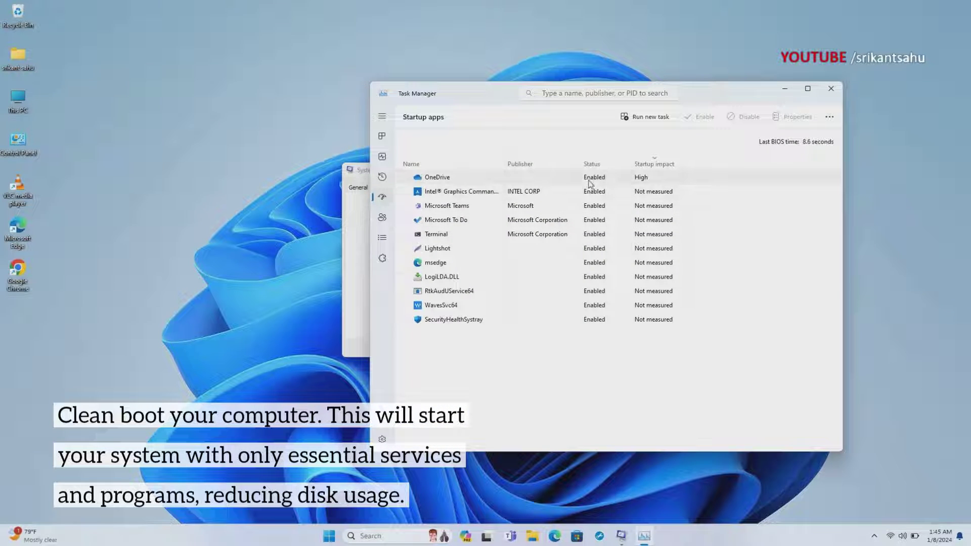
{"action": "right_click", "coordinate": [590, 183]}
{"action": "left_click", "coordinate": [605, 189]}
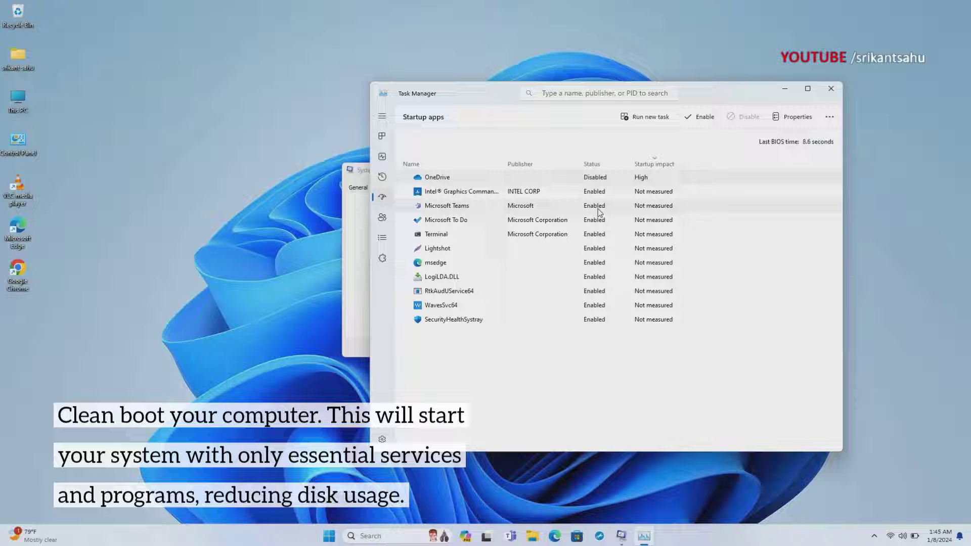
{"action": "right_click", "coordinate": [598, 211]}
{"action": "left_click", "coordinate": [612, 216]}
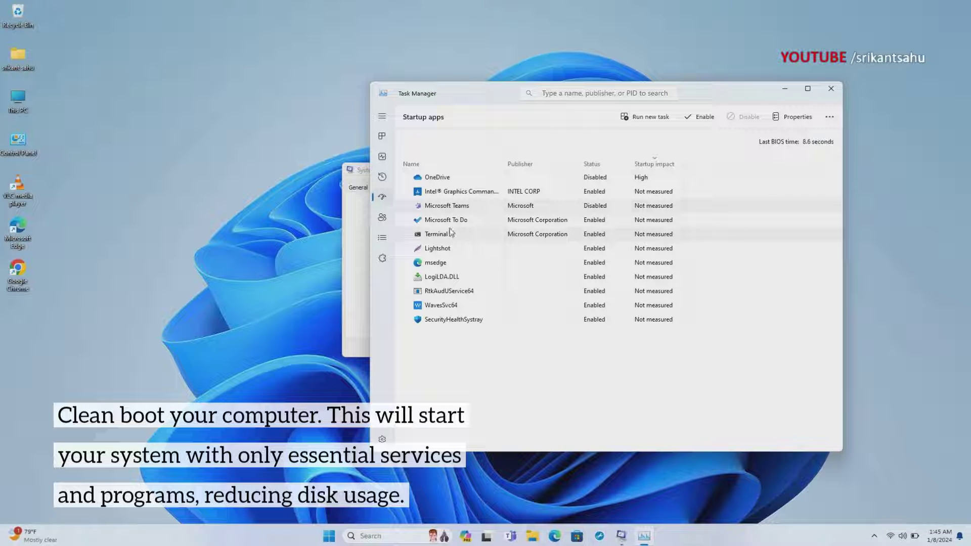
{"action": "right_click", "coordinate": [587, 225]}
{"action": "left_click", "coordinate": [630, 229]}
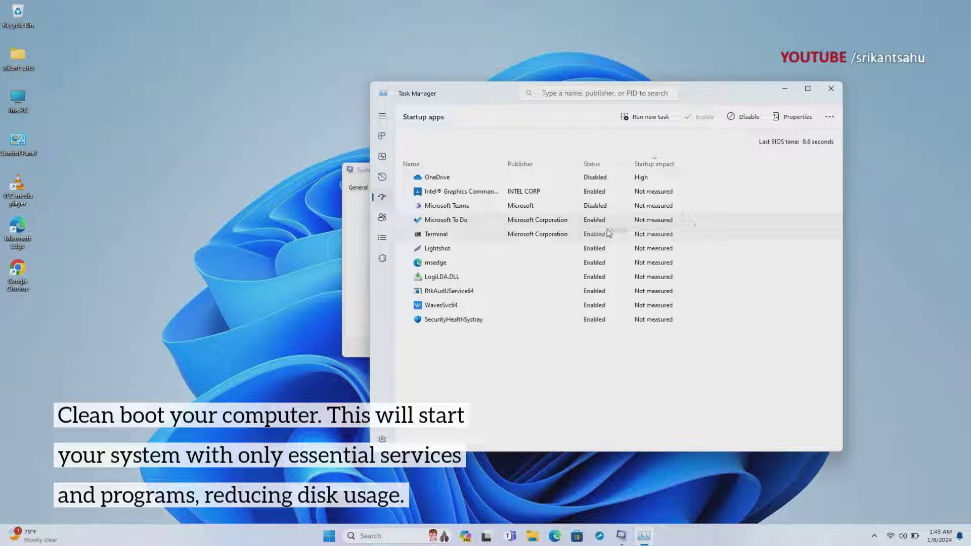
{"action": "right_click", "coordinate": [590, 251]}
{"action": "left_click", "coordinate": [610, 256]}
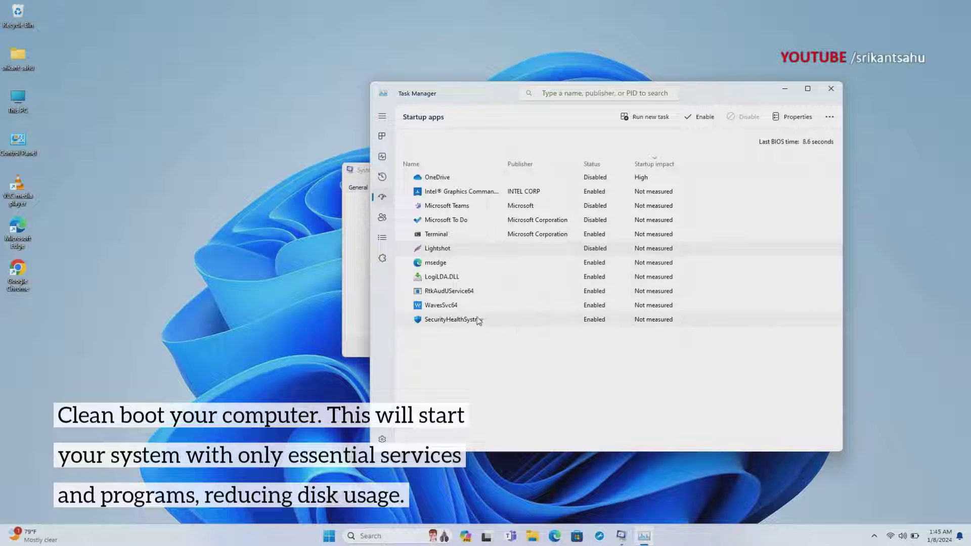
{"action": "right_click", "coordinate": [597, 264]}
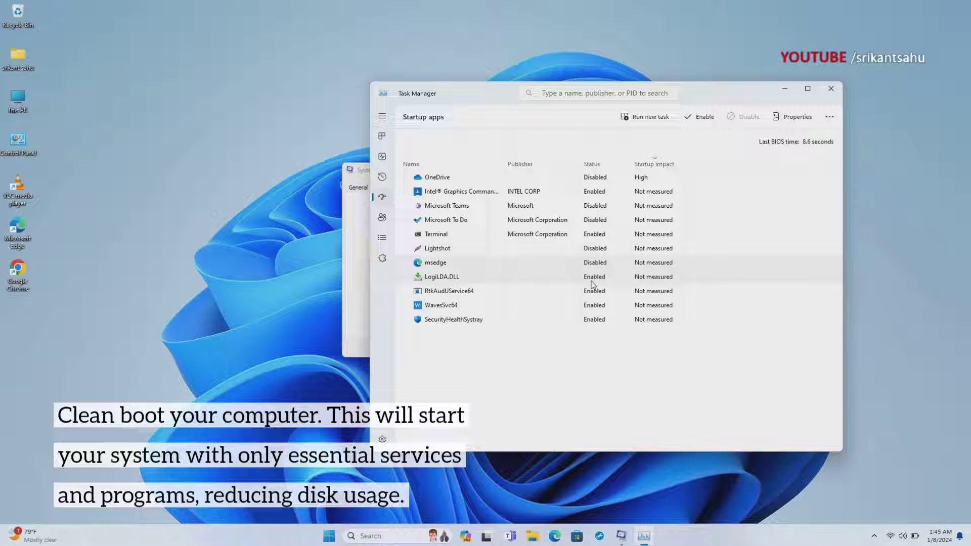
Close Task Manager and apply the clean boot changes in System Configuration
{"action": "left_click", "coordinate": [831, 88]}
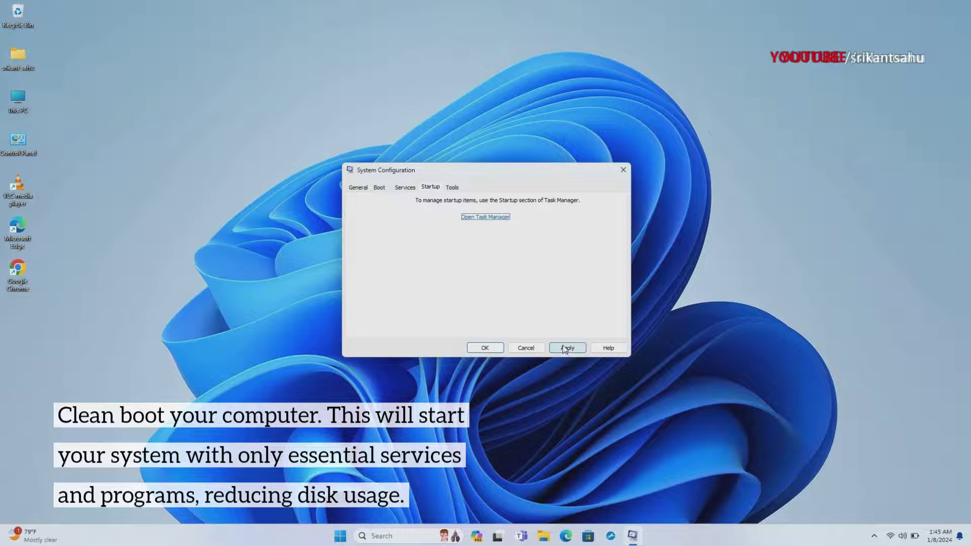
{"action": "left_click", "coordinate": [565, 348]}
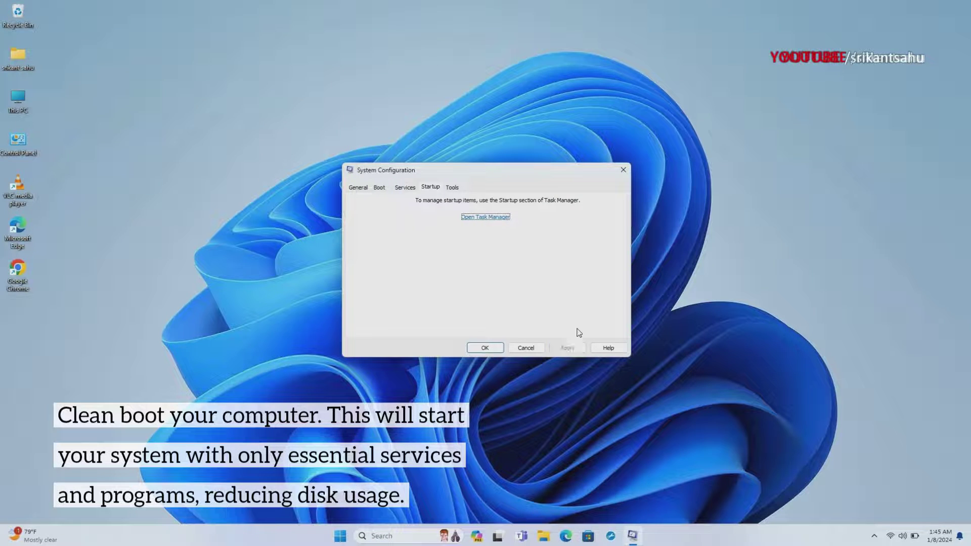
{"action": "left_click", "coordinate": [483, 349]}
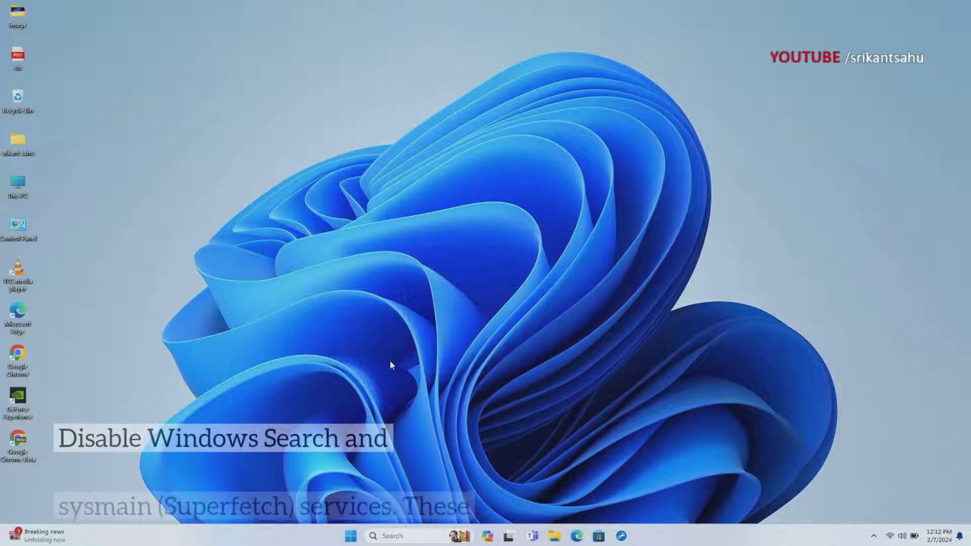
Open Services maximized and stop the Windows Search service
{"action": "left_click", "coordinate": [396, 535]}
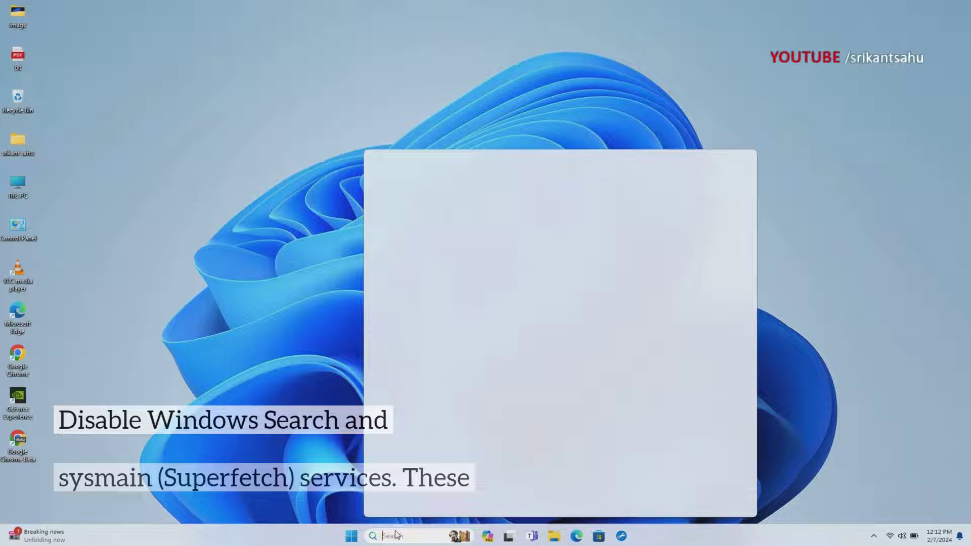
{"action": "type", "text": "services"}
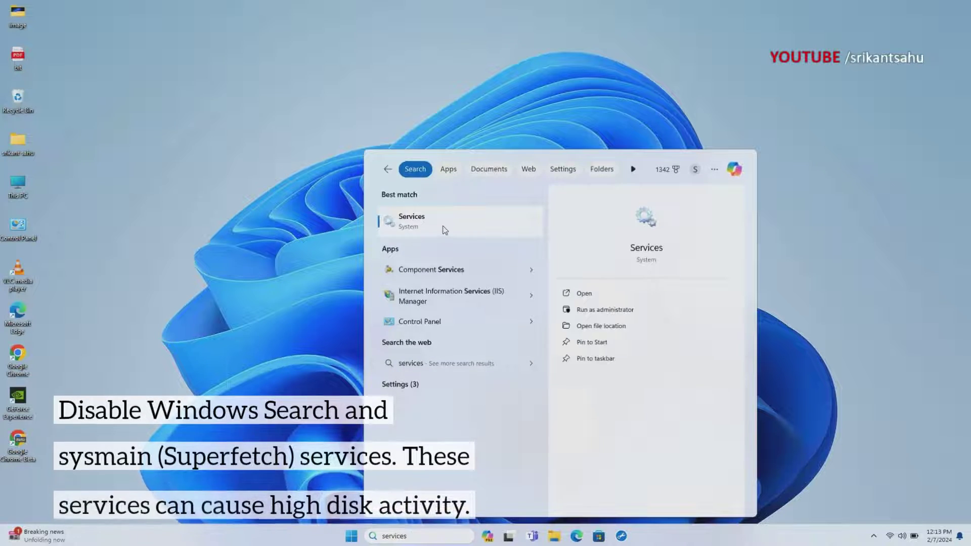
{"action": "left_click", "coordinate": [444, 230]}
{"action": "left_click", "coordinate": [619, 67]}
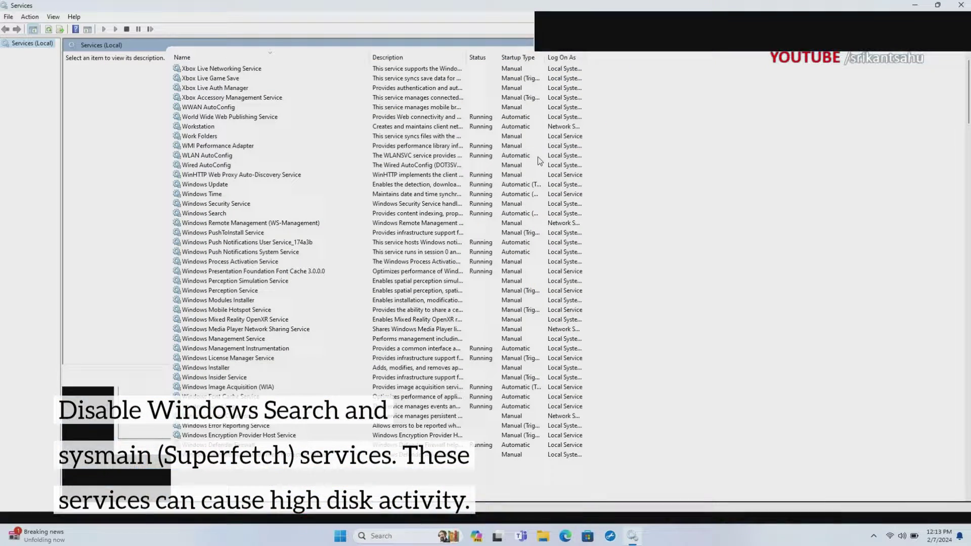
{"action": "left_click", "coordinate": [209, 216]}
{"action": "right_click", "coordinate": [211, 216]}
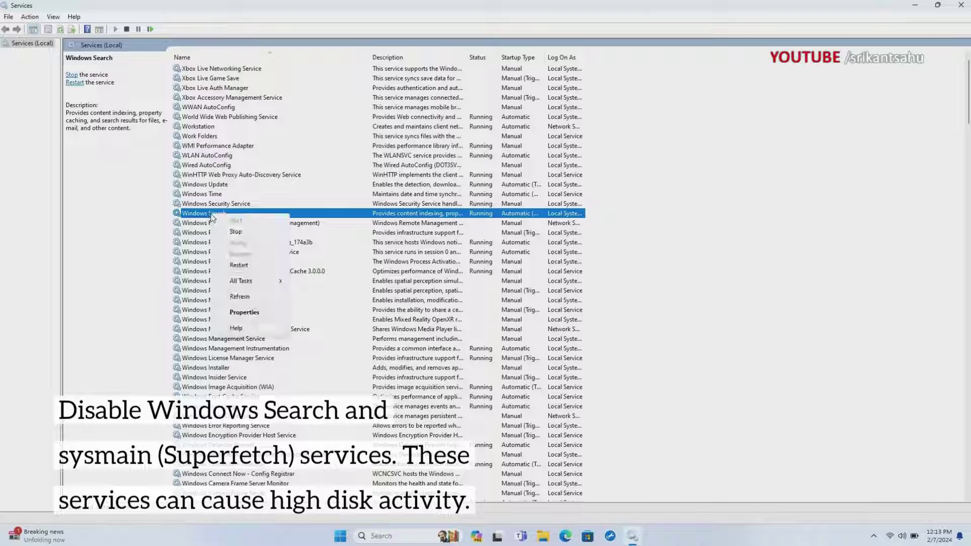
{"action": "left_click", "coordinate": [233, 235]}
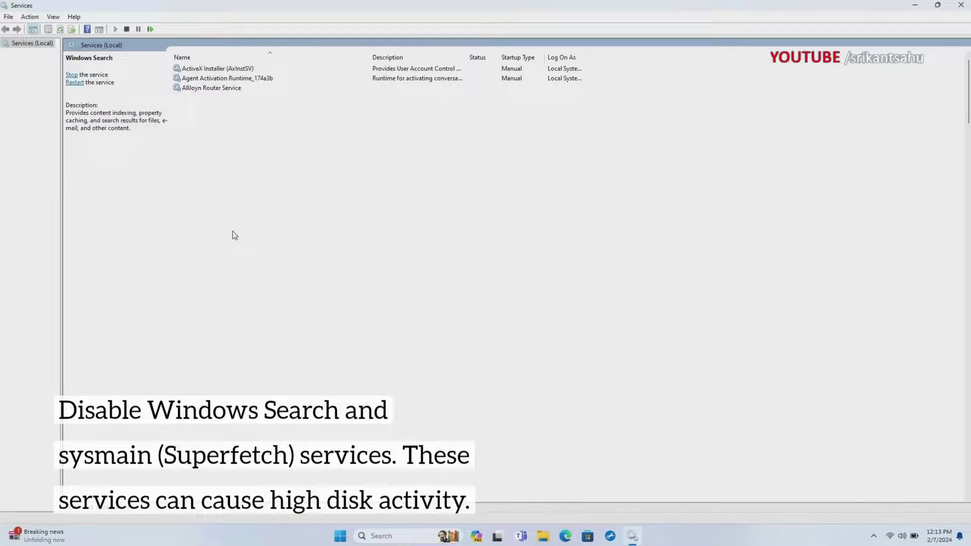
Stop SysMain and set its startup type to Manual, then close Services and open Start
{"action": "scroll", "coordinate": [222, 263], "scroll_direction": "down", "scroll_amount": 20}
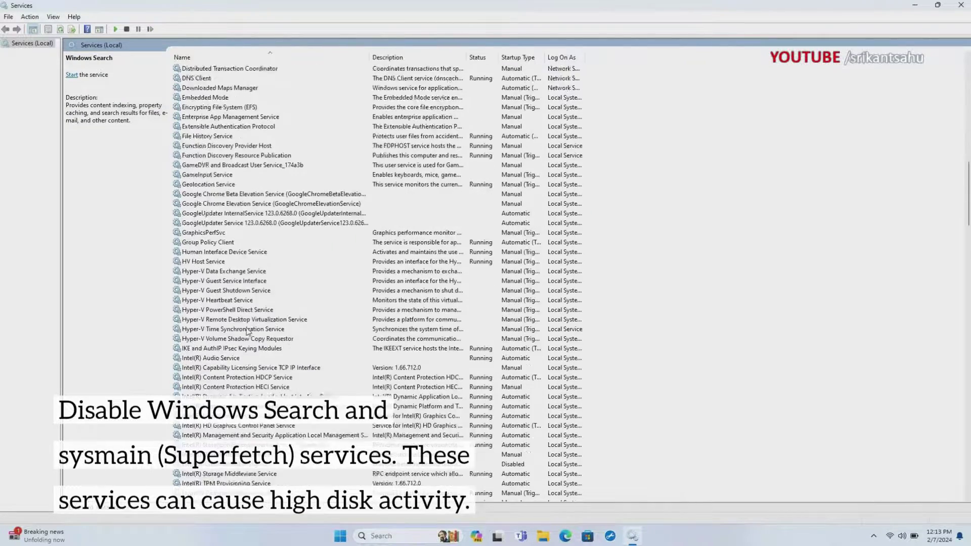
{"action": "scroll", "coordinate": [253, 316], "scroll_direction": "down", "scroll_amount": 18}
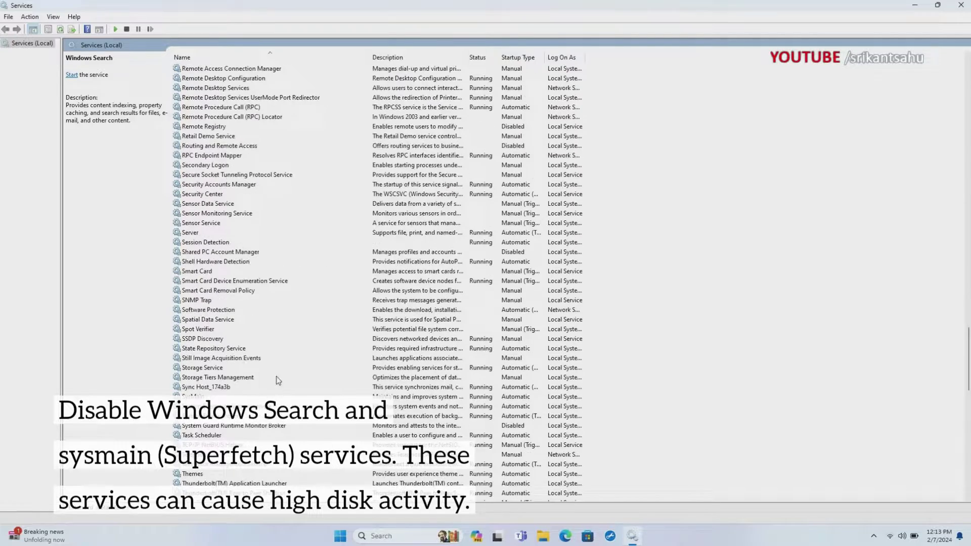
{"action": "left_click", "coordinate": [275, 396]}
{"action": "scroll", "coordinate": [291, 323], "scroll_direction": "down", "scroll_amount": 7}
{"action": "right_click", "coordinate": [203, 197]}
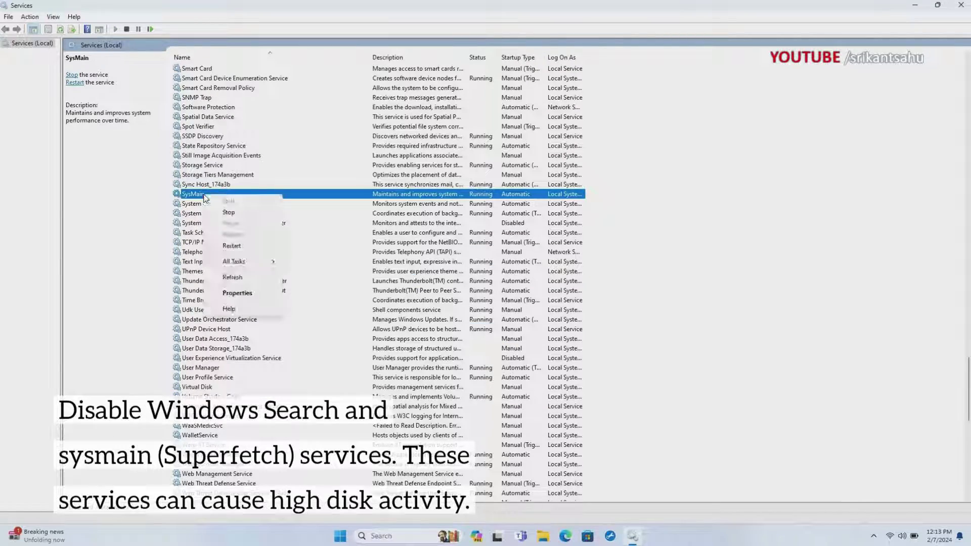
{"action": "left_click", "coordinate": [224, 214]}
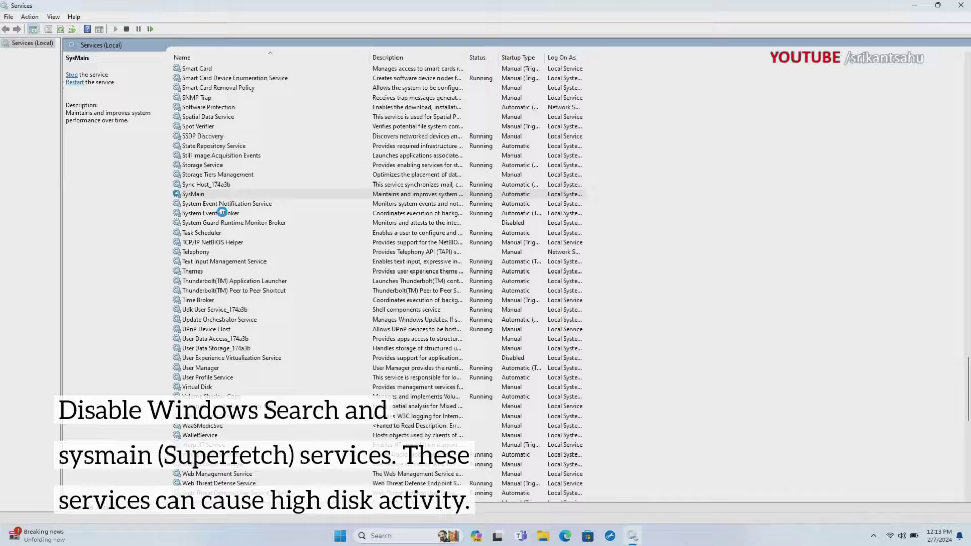
{"action": "right_click", "coordinate": [207, 194]}
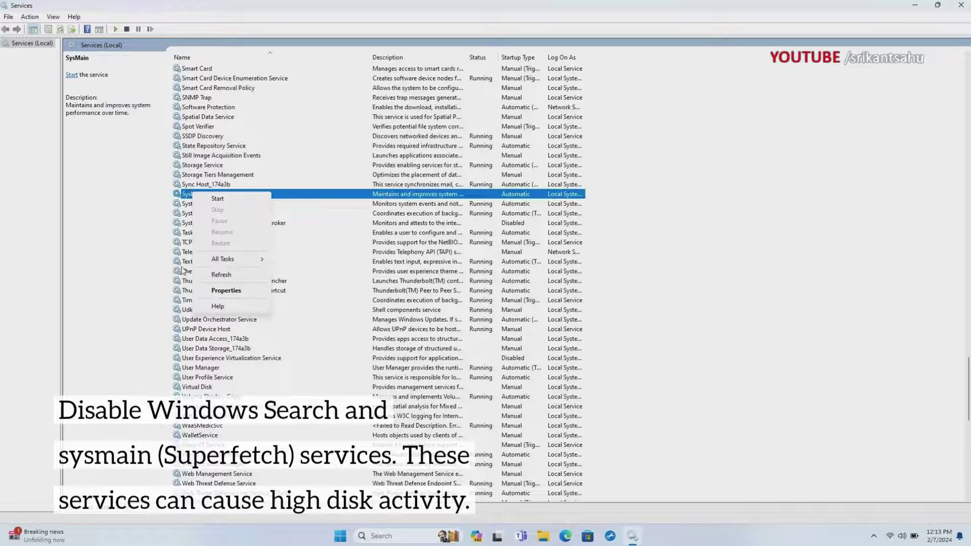
{"action": "left_click", "coordinate": [224, 288]}
{"action": "left_click", "coordinate": [521, 254]}
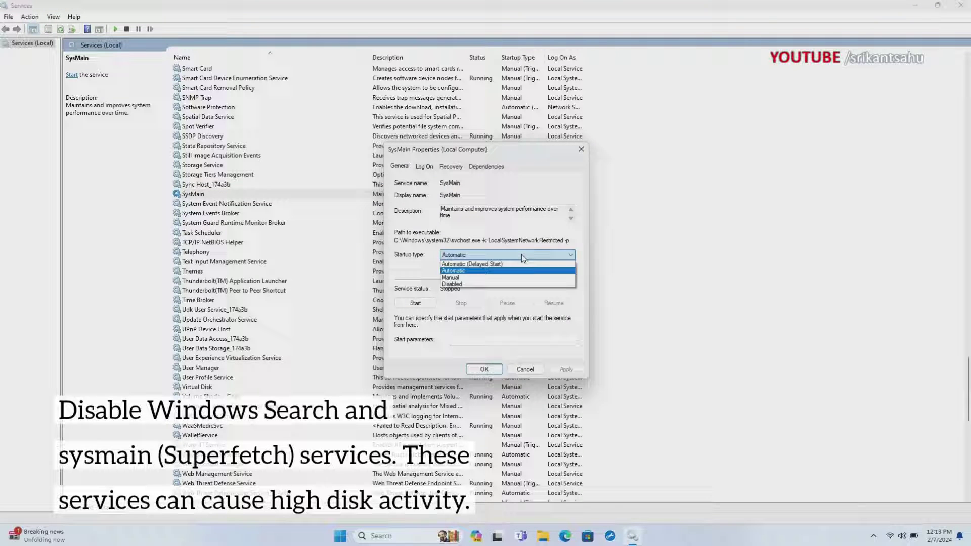
{"action": "left_click", "coordinate": [453, 279]}
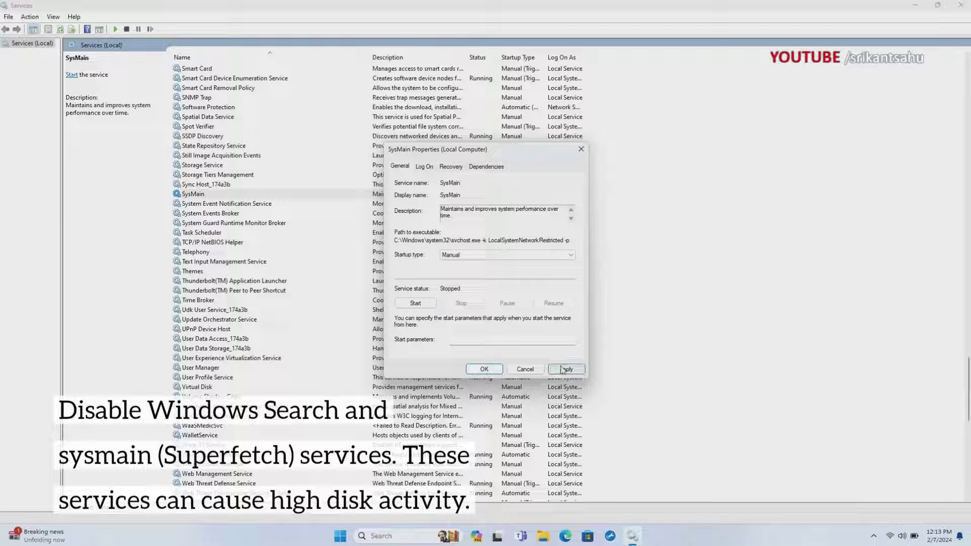
{"action": "left_click", "coordinate": [562, 368]}
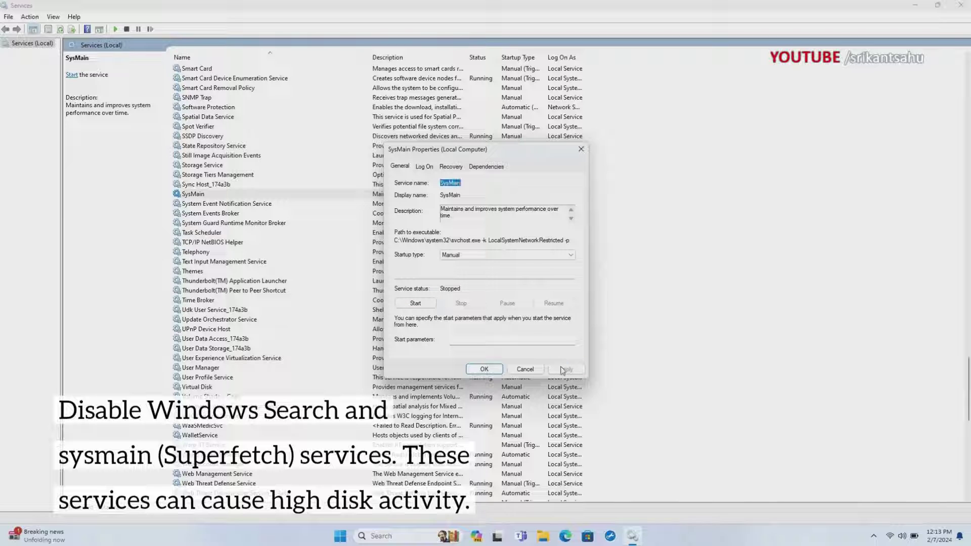
{"action": "left_click", "coordinate": [484, 368]}
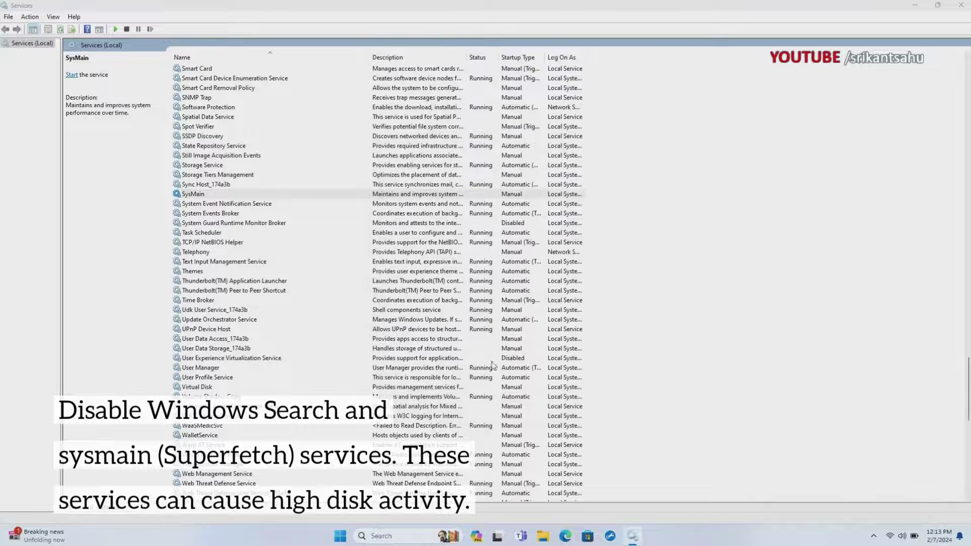
{"action": "left_click", "coordinate": [961, 5]}
{"action": "left_click", "coordinate": [351, 536]}
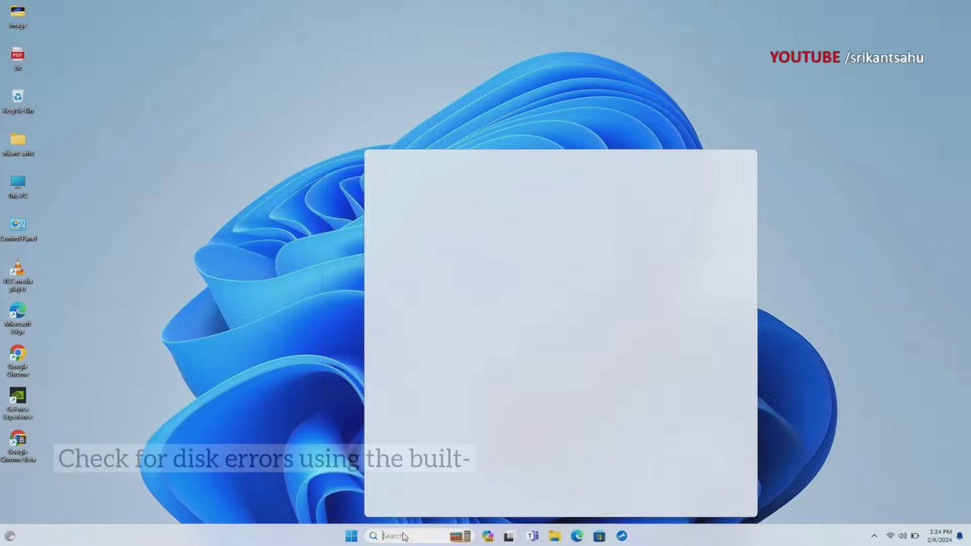
In an administrator Command Prompt, schedule 'chkdsk C: /f /r' for next restart, then exit
{"action": "type", "text": "cmd"}
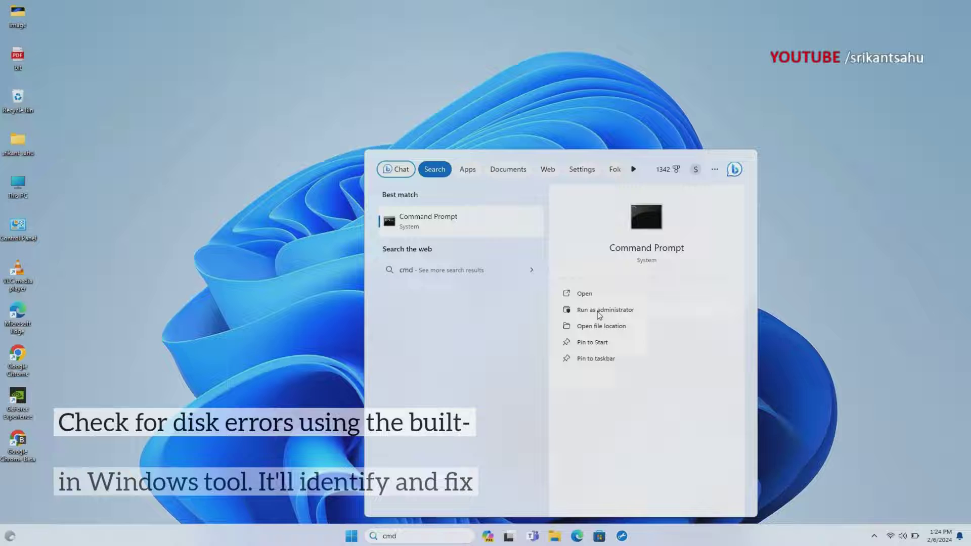
{"action": "left_click", "coordinate": [581, 310]}
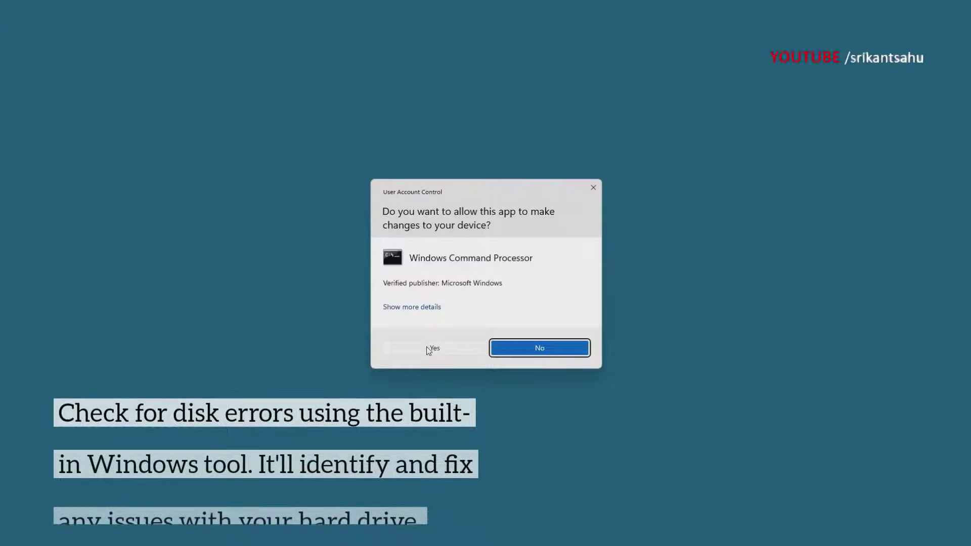
{"action": "left_click", "coordinate": [426, 347]}
{"action": "type", "text": "chkdsk"}
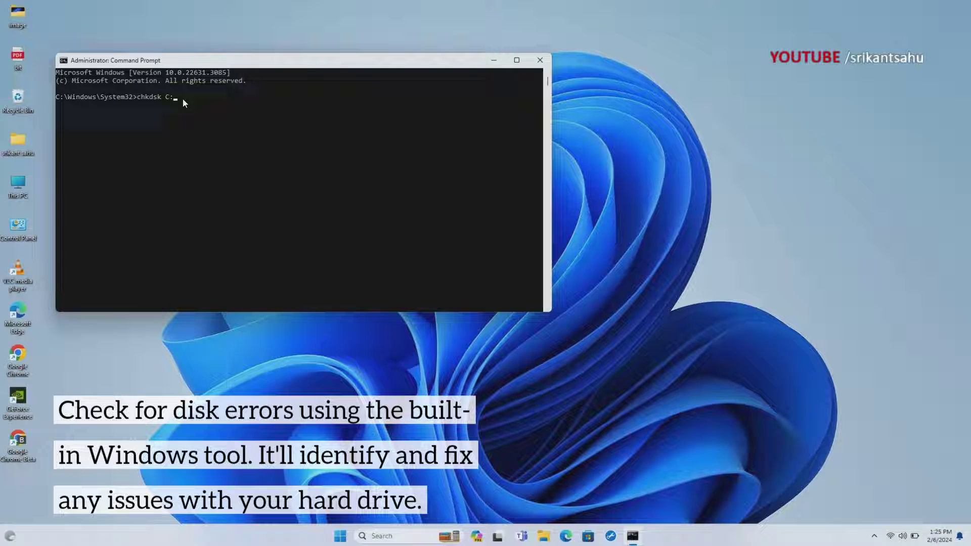
{"action": "type", "text": " C: /f /r"}
{"action": "key", "text": "Return"}
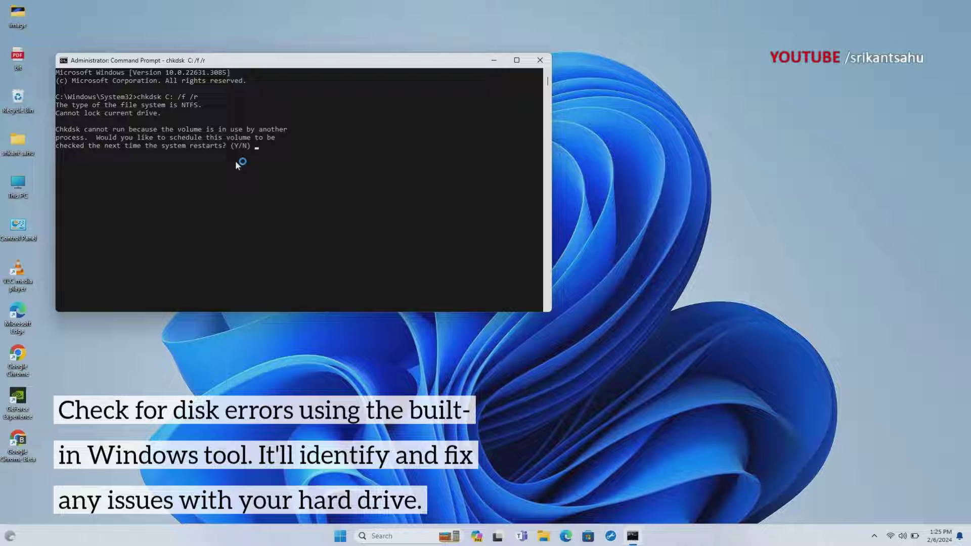
{"action": "type", "text": "y"}
{"action": "key", "text": "Return"}
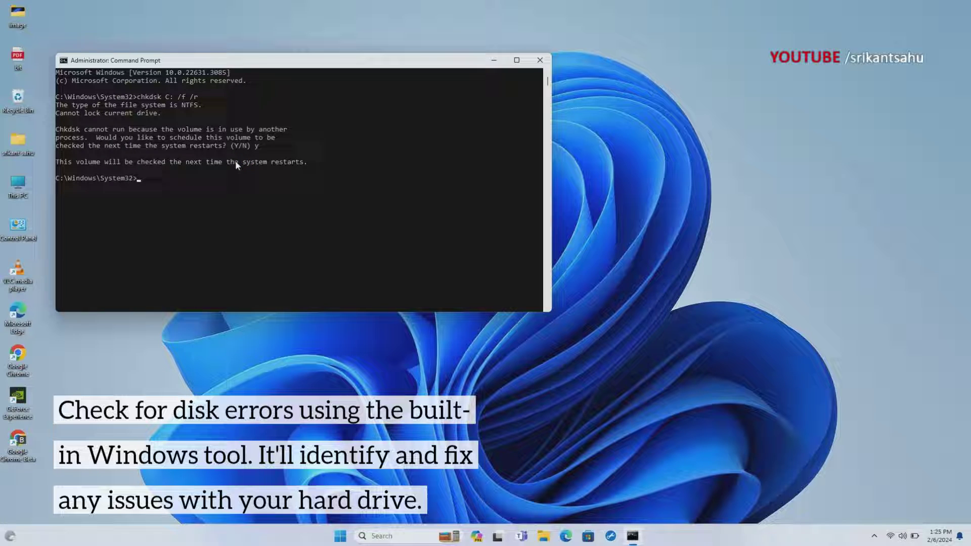
{"action": "type", "text": "exit"}
{"action": "key", "text": "Return"}
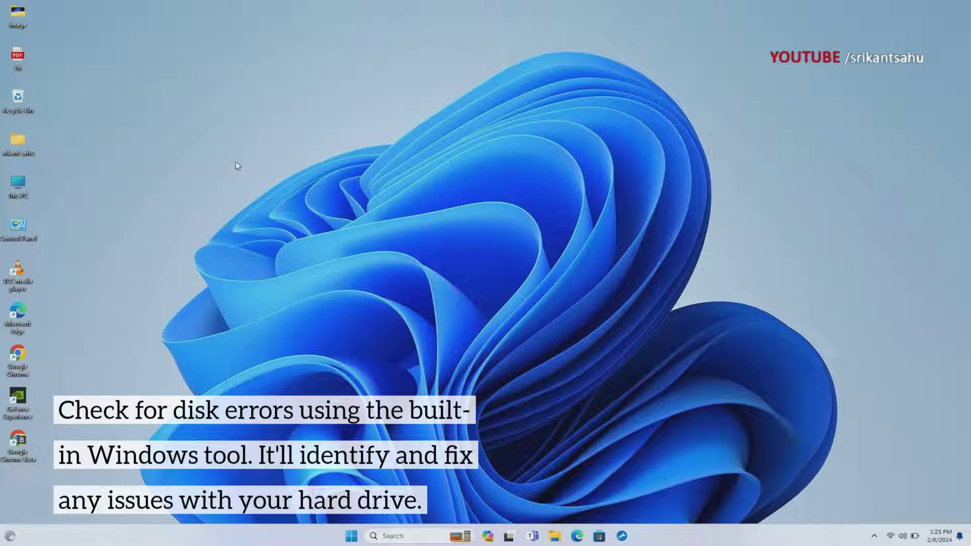
Restart the computer from the Start menu to run the disk check
{"action": "left_click", "coordinate": [351, 537]}
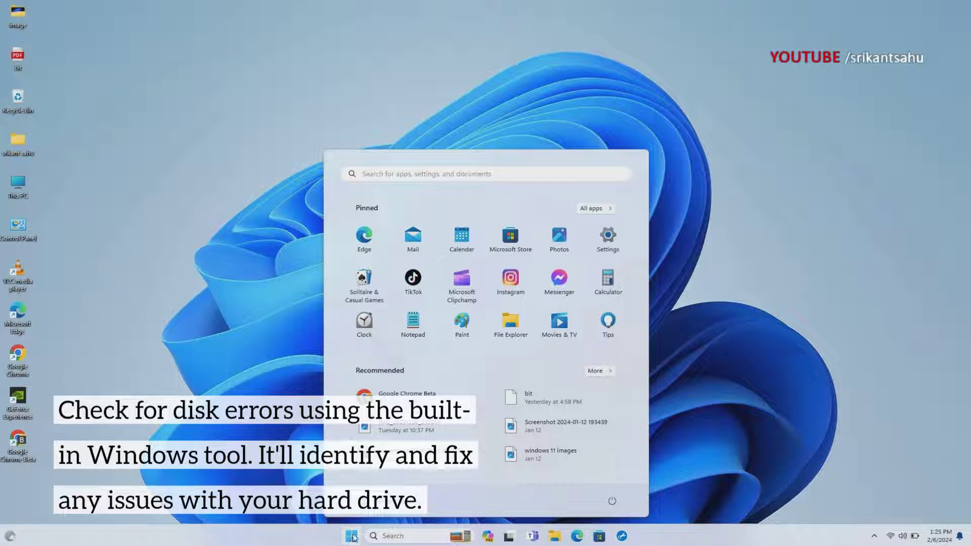
{"action": "left_click", "coordinate": [611, 502]}
{"action": "left_click", "coordinate": [605, 478]}
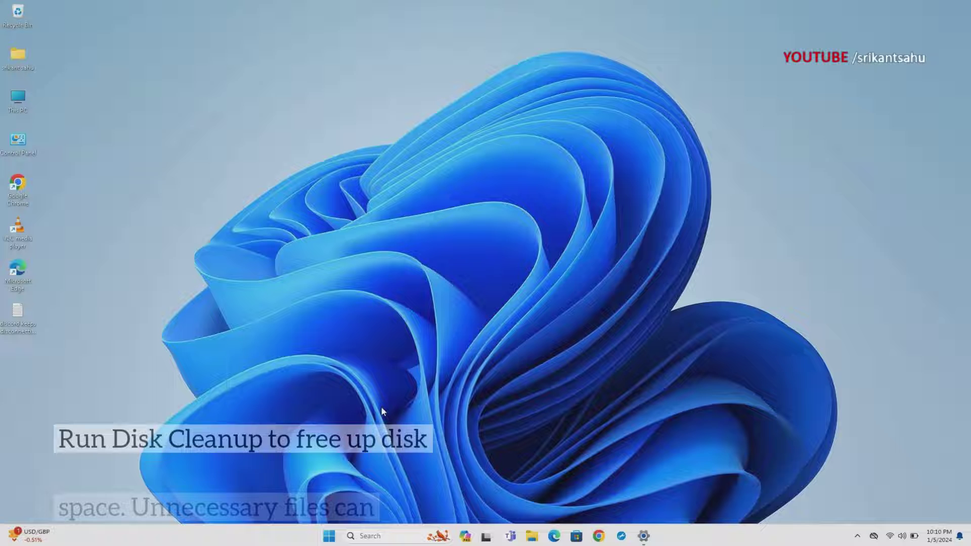
Open Disk Cleanup for drive C: and review the files it can remove
{"action": "left_click", "coordinate": [369, 536]}
{"action": "type", "text": "disk clean"}
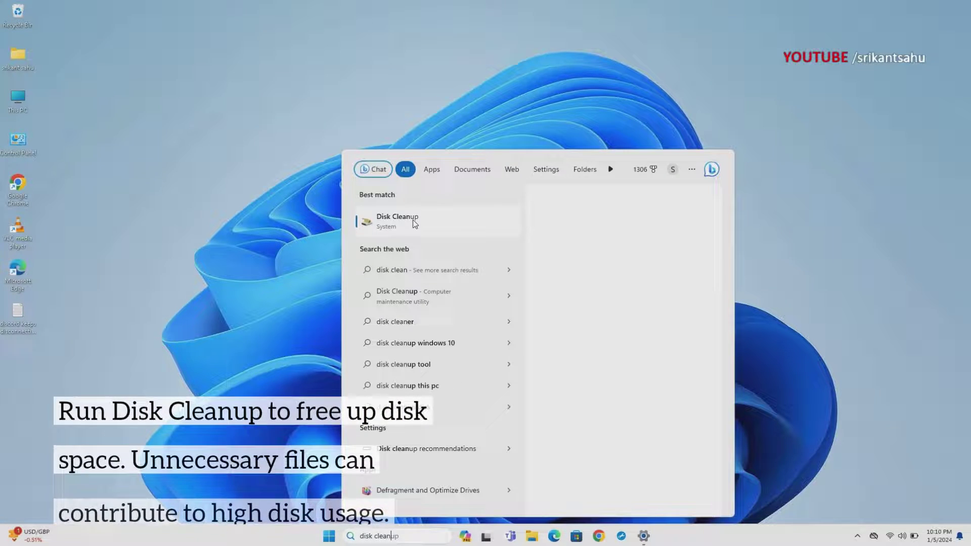
{"action": "left_click", "coordinate": [397, 220]}
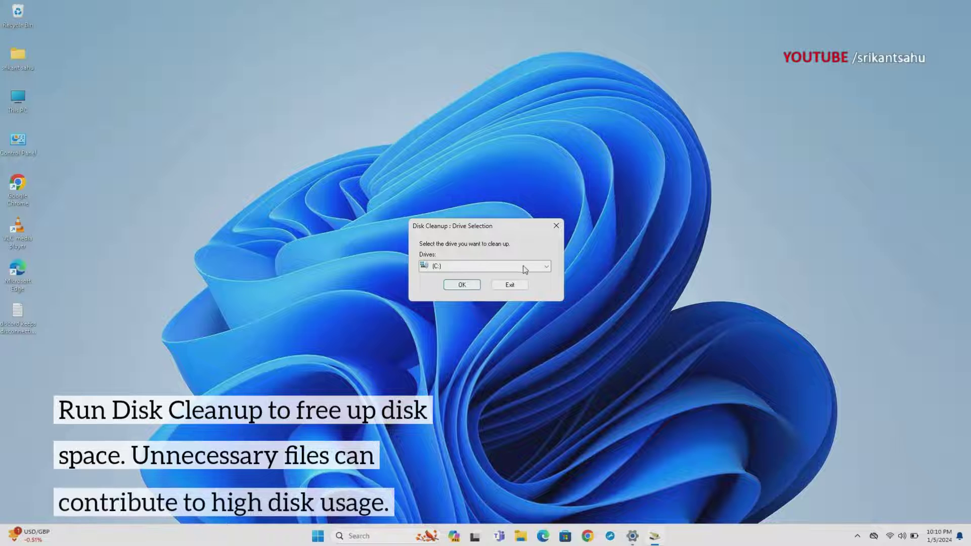
{"action": "left_click", "coordinate": [524, 270]}
{"action": "left_click", "coordinate": [455, 276]}
{"action": "left_click", "coordinate": [457, 285]}
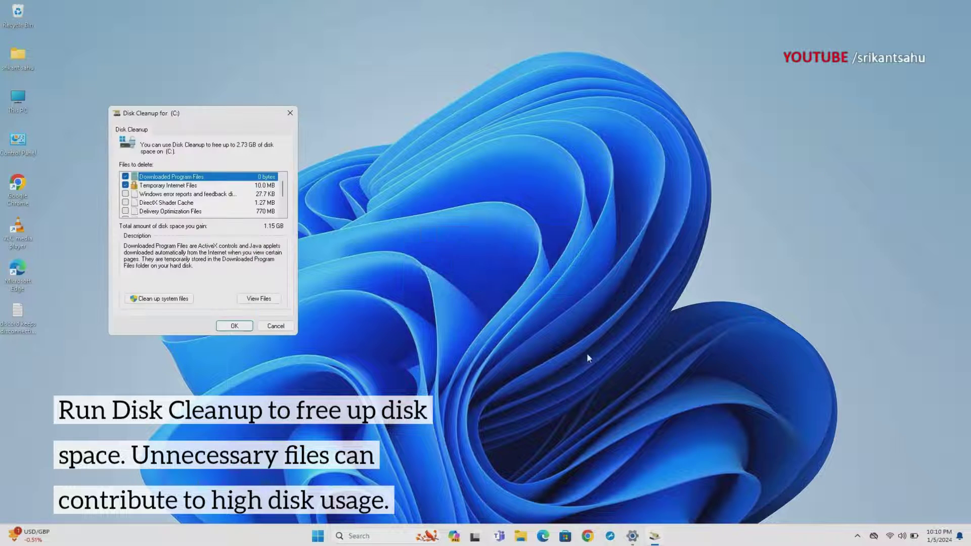
{"action": "scroll", "coordinate": [175, 190], "scroll_direction": "down", "scroll_amount": 2}
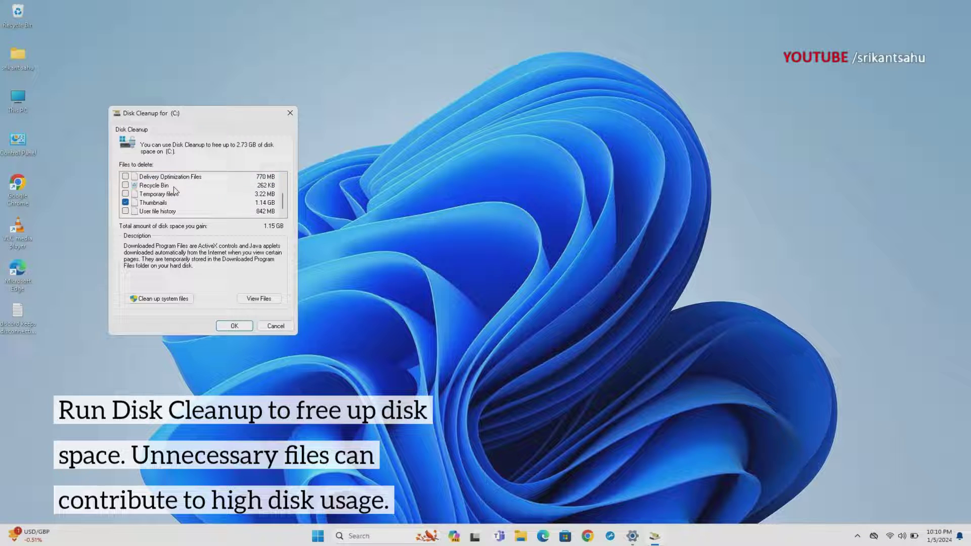
{"action": "scroll", "coordinate": [174, 190], "scroll_direction": "up", "scroll_amount": 2}
{"action": "scroll", "coordinate": [205, 197], "scroll_direction": "down", "scroll_amount": 2}
Rescan drive C: including system files and permanently delete the checked files
{"action": "left_click", "coordinate": [163, 299]}
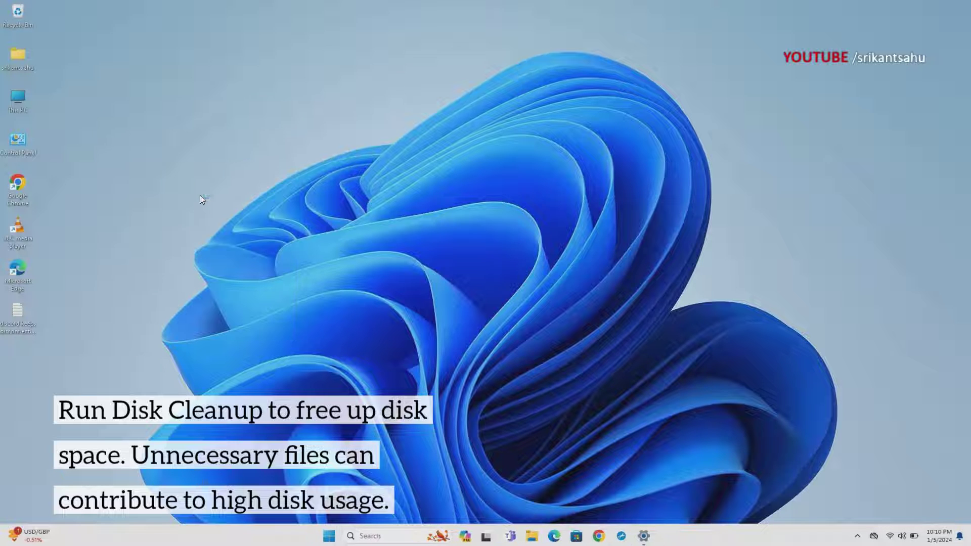
{"action": "left_click", "coordinate": [455, 286]}
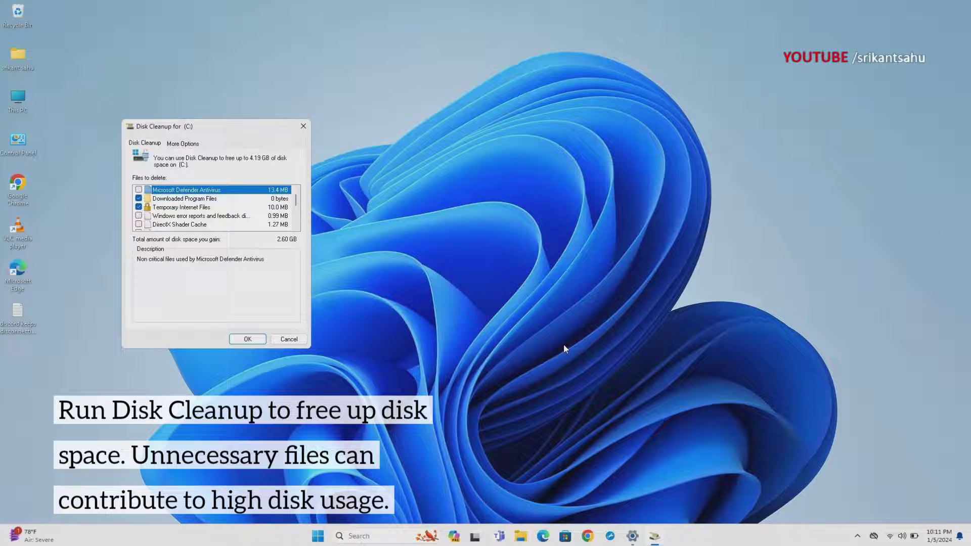
{"action": "scroll", "coordinate": [213, 205], "scroll_direction": "down", "scroll_amount": 3}
{"action": "scroll", "coordinate": [213, 205], "scroll_direction": "up", "scroll_amount": 3}
{"action": "scroll", "coordinate": [213, 205], "scroll_direction": "down", "scroll_amount": 3}
{"action": "scroll", "coordinate": [183, 222], "scroll_direction": "up", "scroll_amount": 3}
{"action": "scroll", "coordinate": [209, 228], "scroll_direction": "down", "scroll_amount": 2}
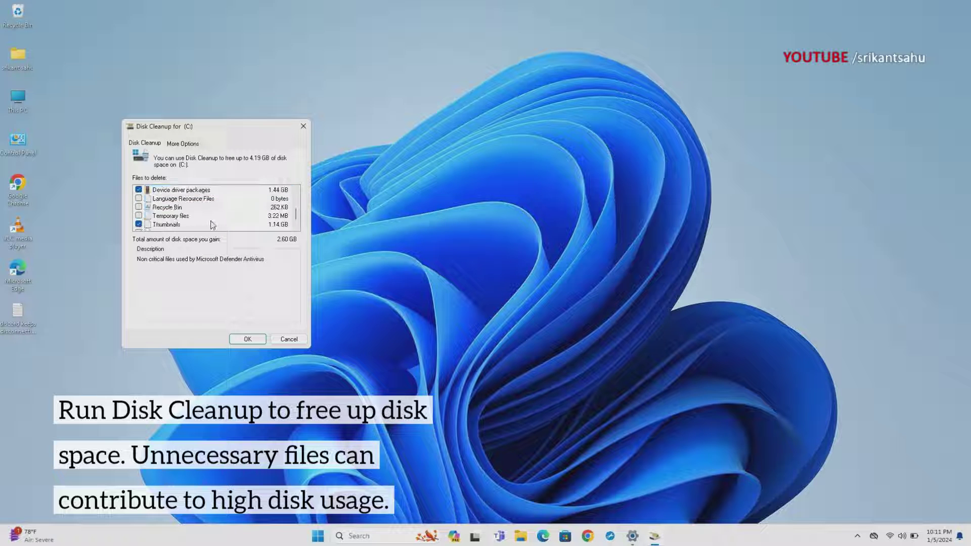
{"action": "left_click", "coordinate": [247, 338]}
{"action": "left_click", "coordinate": [505, 272]}
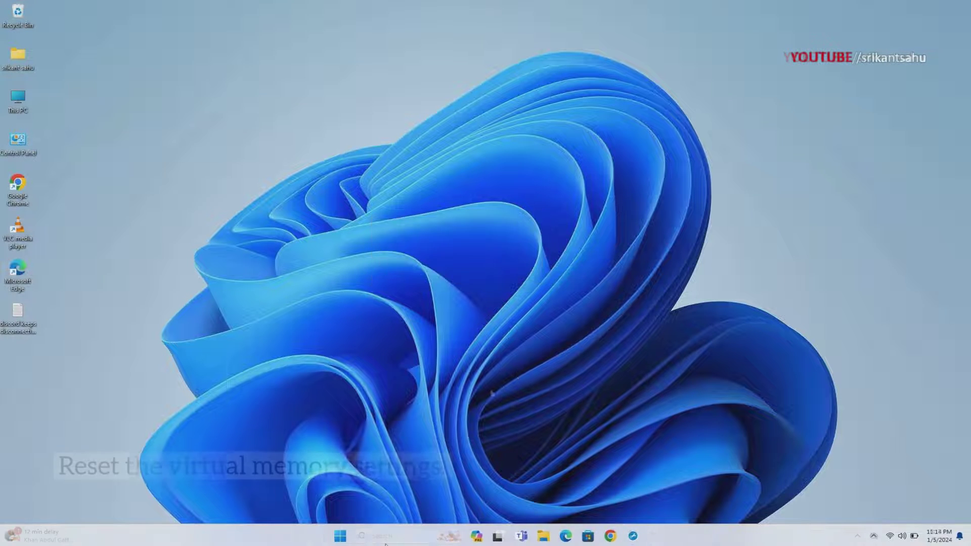
Bring up the Advanced tab of Performance Options through the advanced system settings search
{"action": "left_click", "coordinate": [385, 536]}
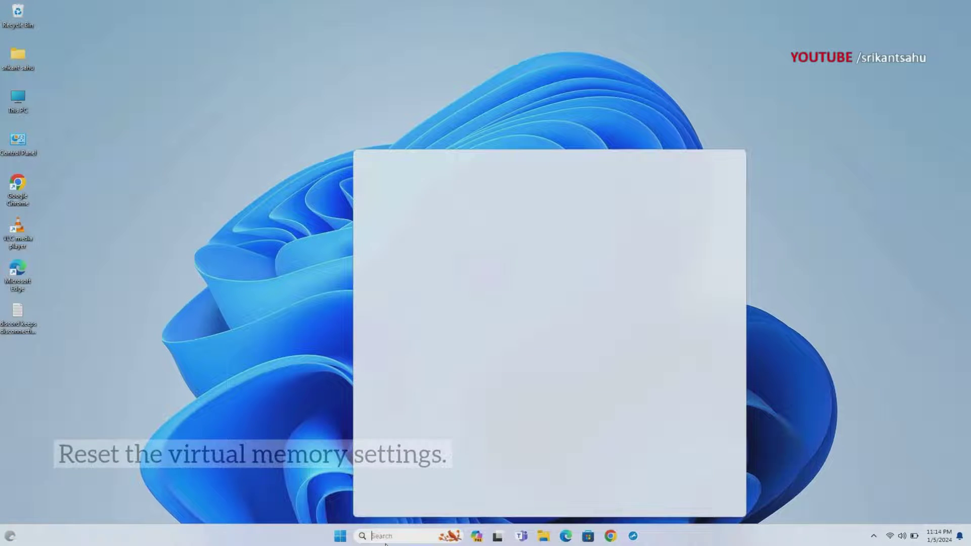
{"action": "type", "text": "vie"}
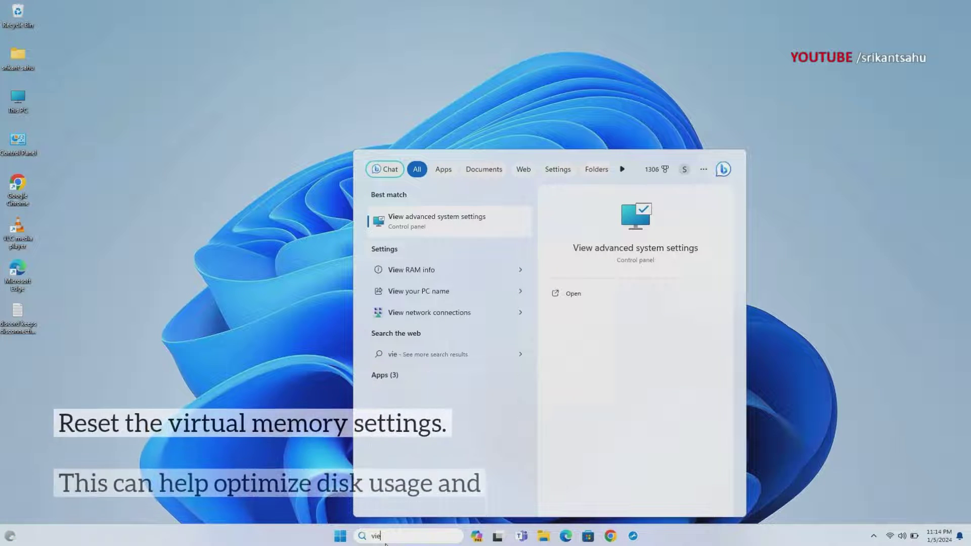
{"action": "type", "text": "w"}
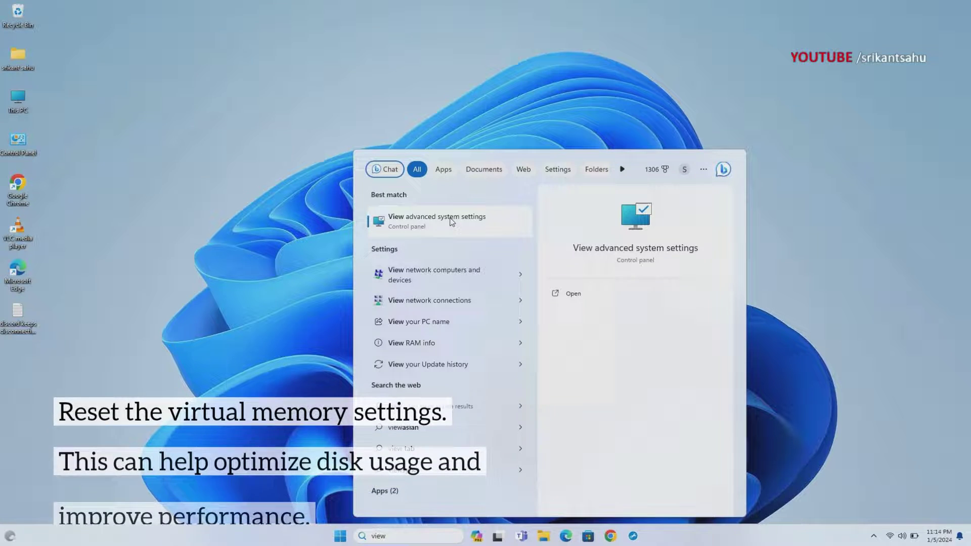
{"action": "left_click", "coordinate": [436, 220]}
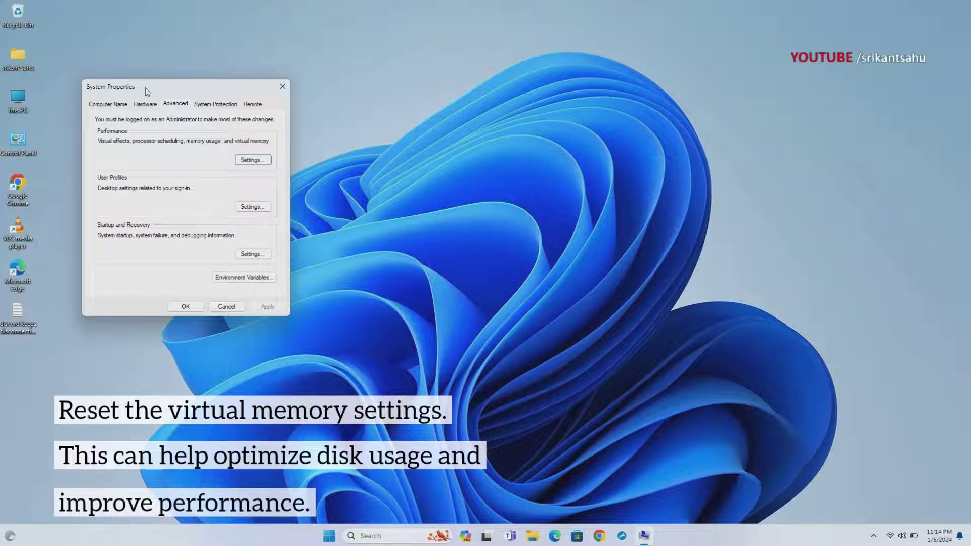
{"action": "left_click", "coordinate": [253, 161]}
{"action": "left_click_drag", "start_coordinate": [201, 127], "coordinate": [424, 108]}
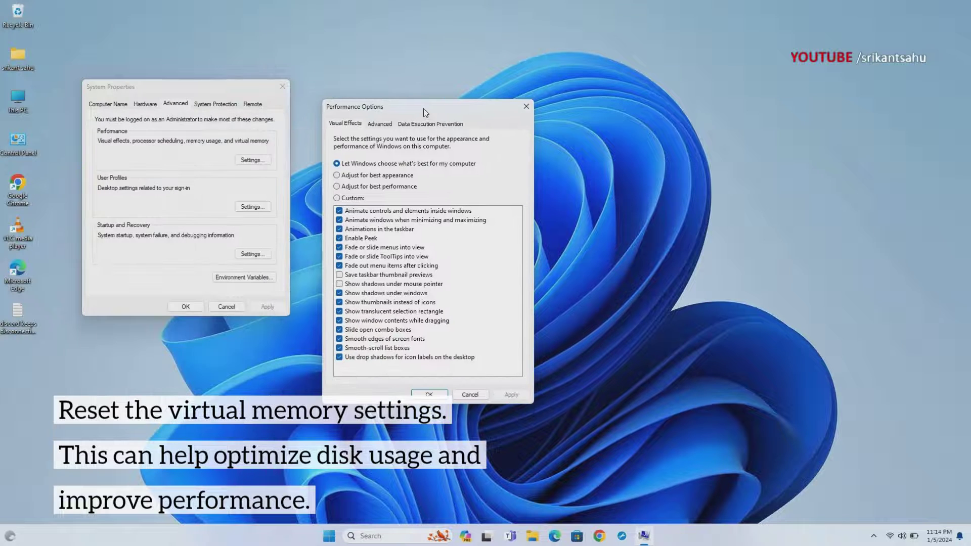
{"action": "left_click", "coordinate": [382, 125]}
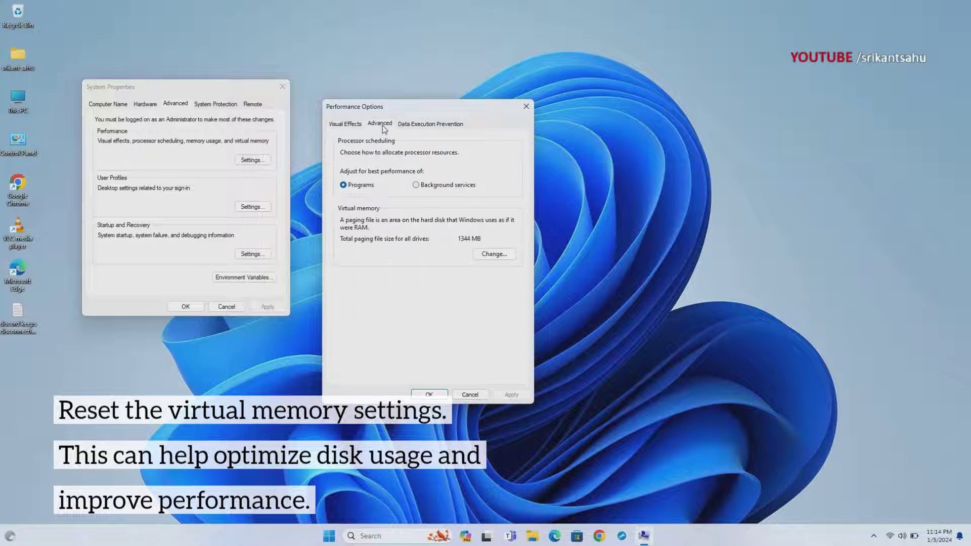
Replace automatic paging with a custom 2404 MB initial and maximum paging file on C:
{"action": "left_click", "coordinate": [493, 255]}
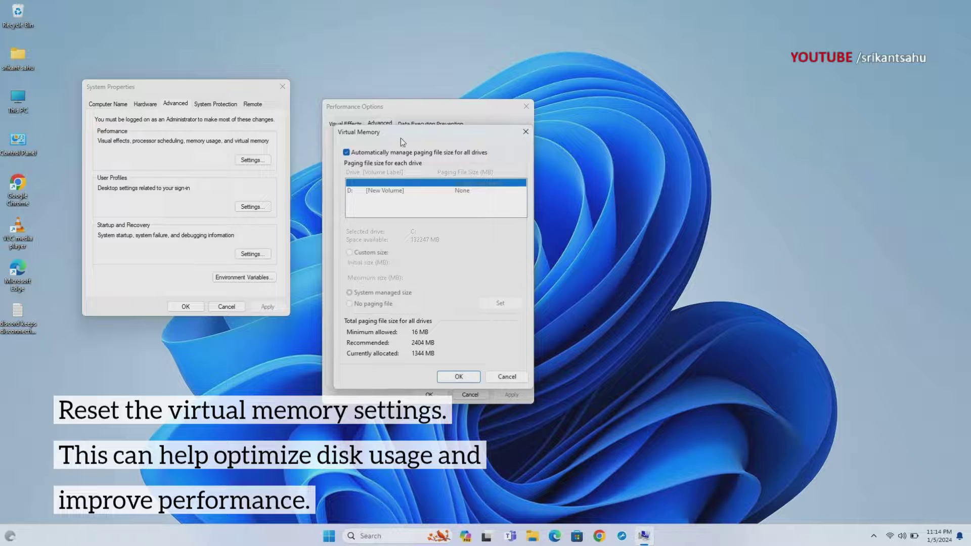
{"action": "left_click_drag", "start_coordinate": [401, 138], "coordinate": [619, 145]}
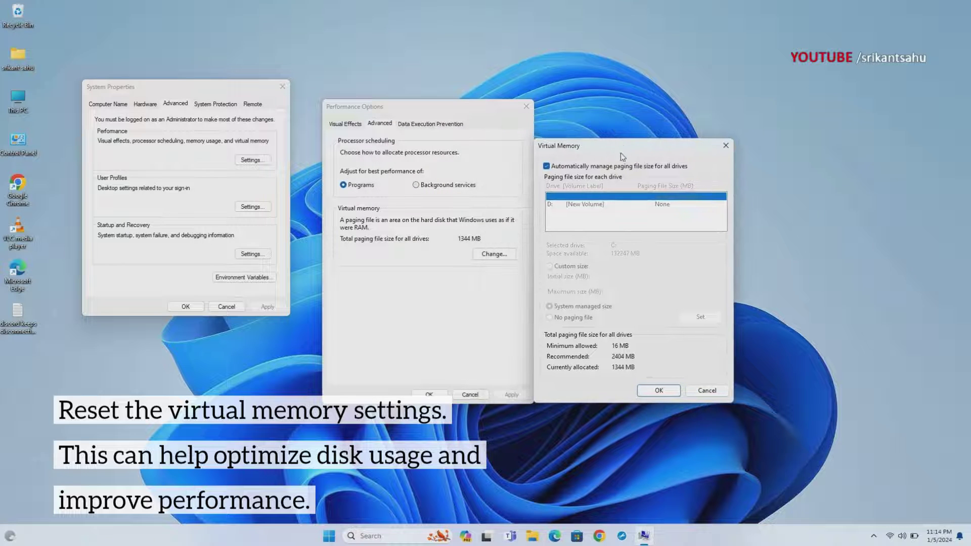
{"action": "left_click", "coordinate": [547, 166]}
{"action": "left_click", "coordinate": [549, 266]}
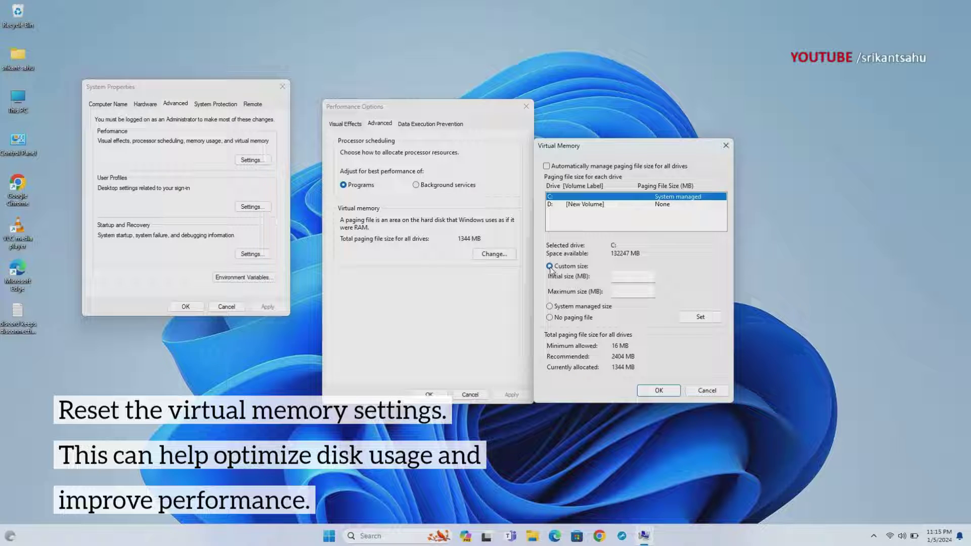
{"action": "left_click", "coordinate": [632, 278]}
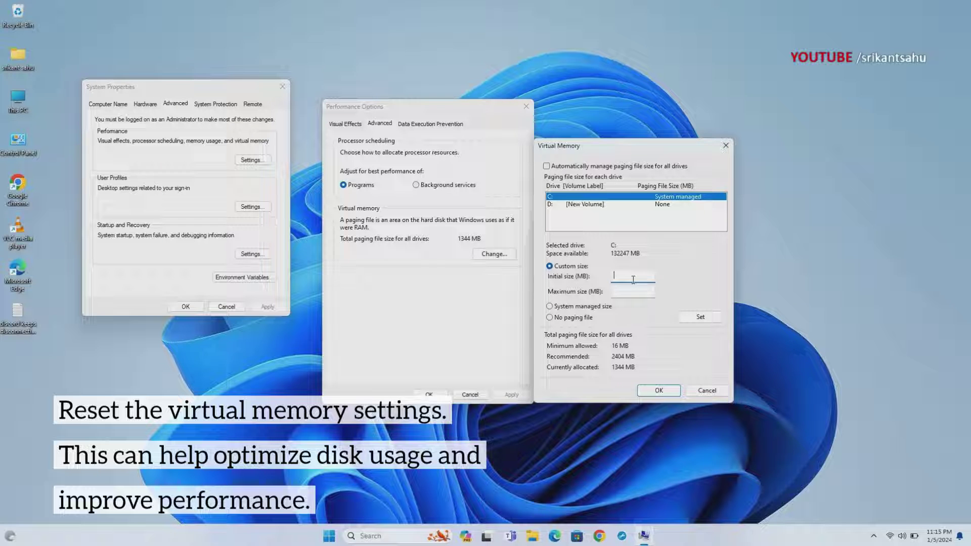
{"action": "type", "text": "404"}
{"action": "left_click", "coordinate": [632, 295]}
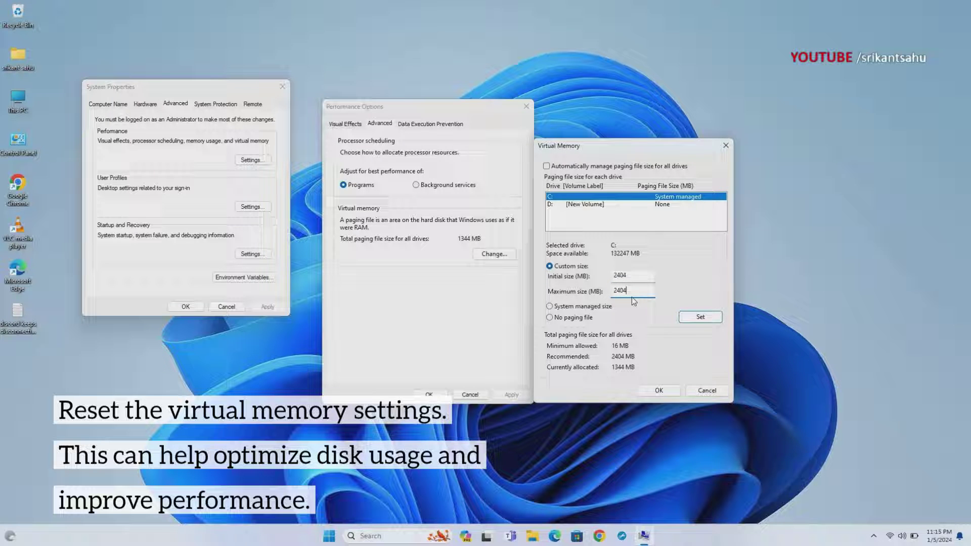
{"action": "left_click", "coordinate": [700, 317]}
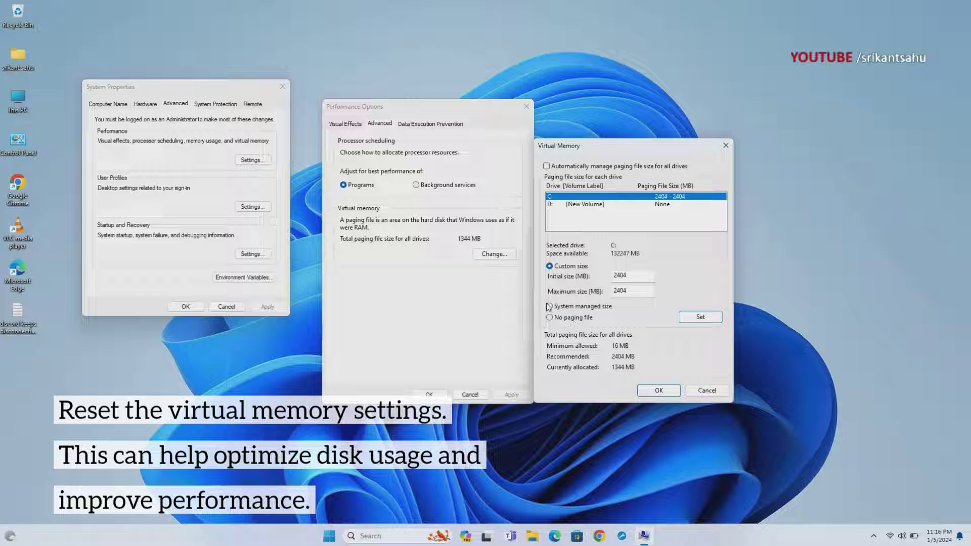
Confirm the virtual memory change in every dialog and choose Restart Later
{"action": "left_click", "coordinate": [657, 391]}
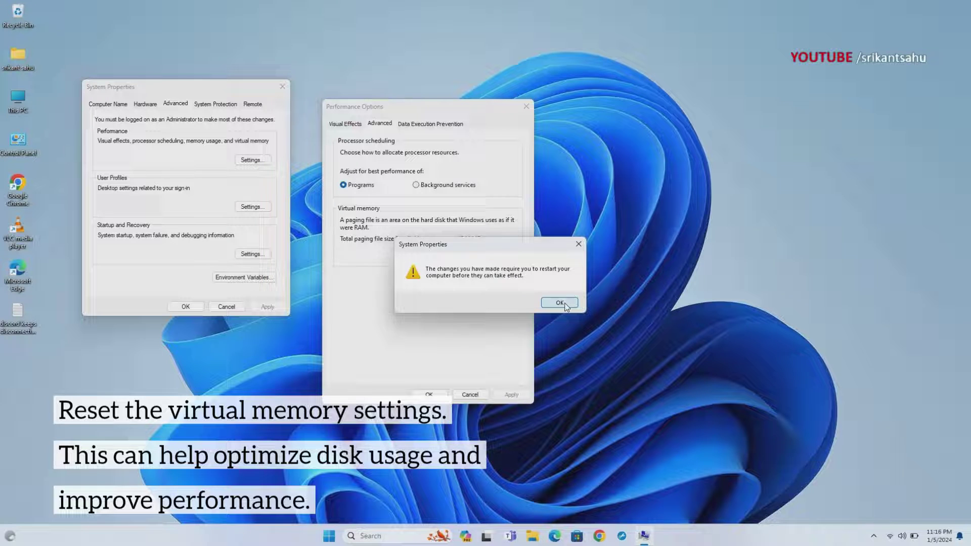
{"action": "left_click", "coordinate": [562, 304]}
{"action": "left_click", "coordinate": [511, 394]}
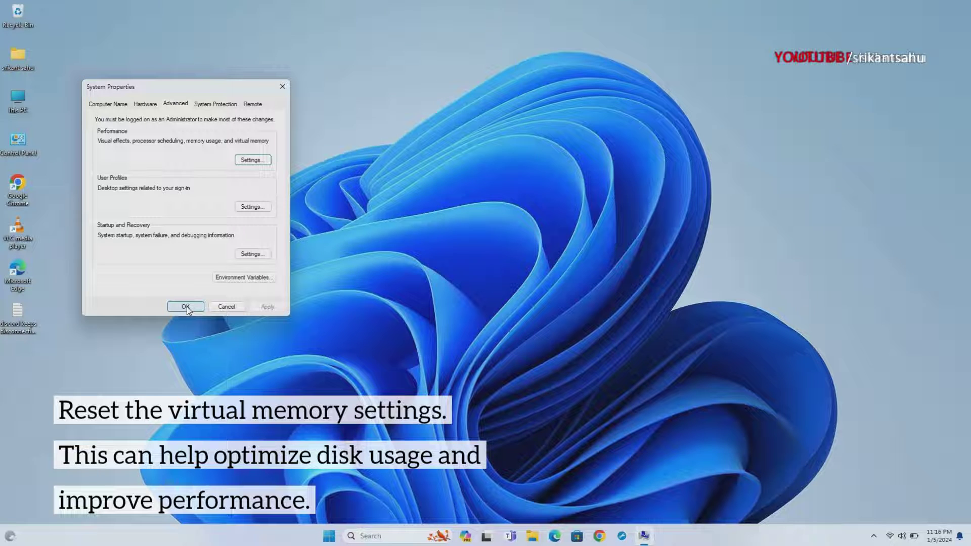
{"action": "left_click", "coordinate": [186, 307]}
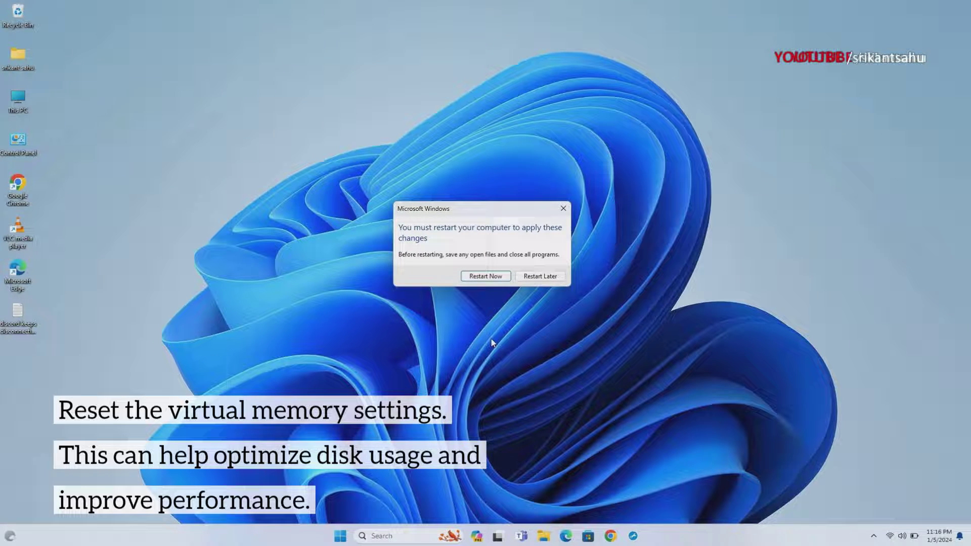
{"action": "left_click", "coordinate": [540, 276]}
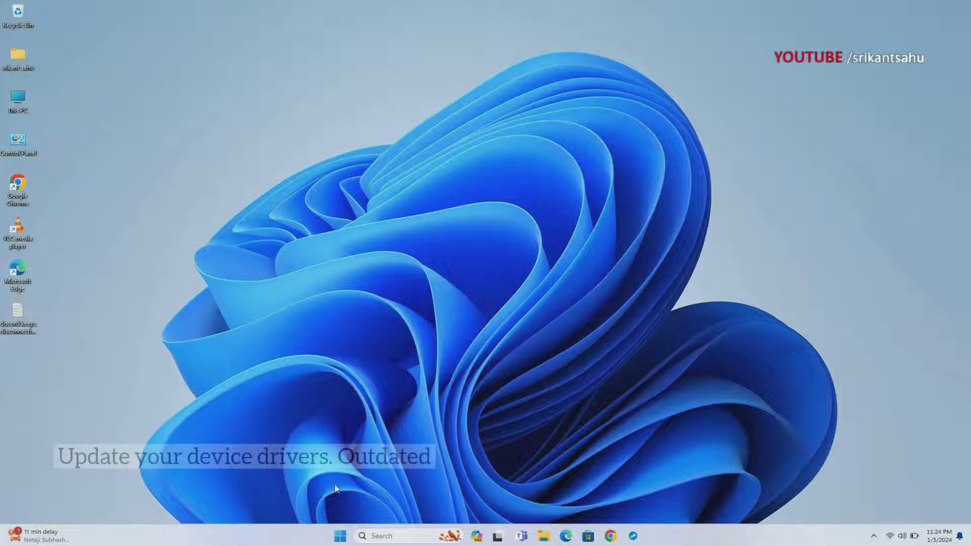
In Device Manager, start a driver update for the NVIDIA GeForce GTX 1050 under Display adapters
{"action": "right_click", "coordinate": [341, 537]}
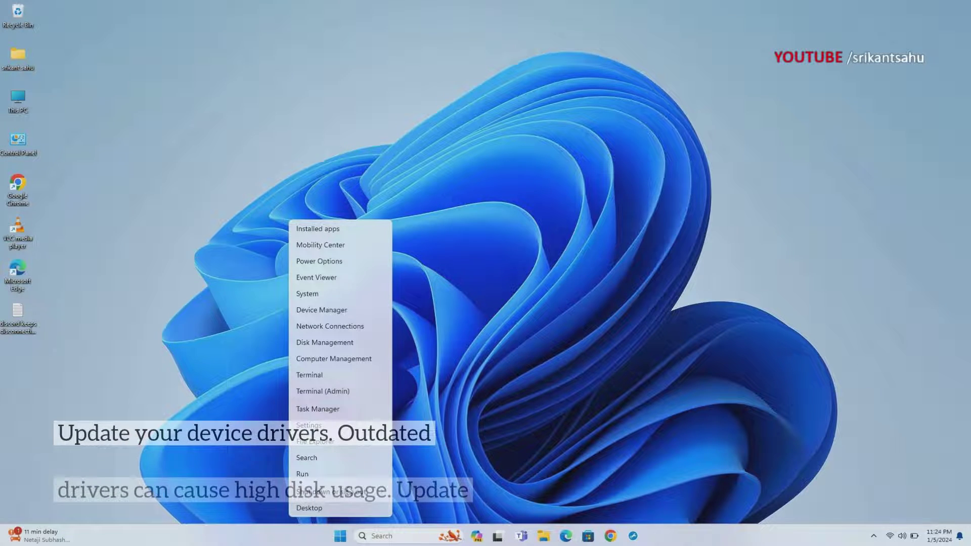
{"action": "left_click", "coordinate": [335, 310]}
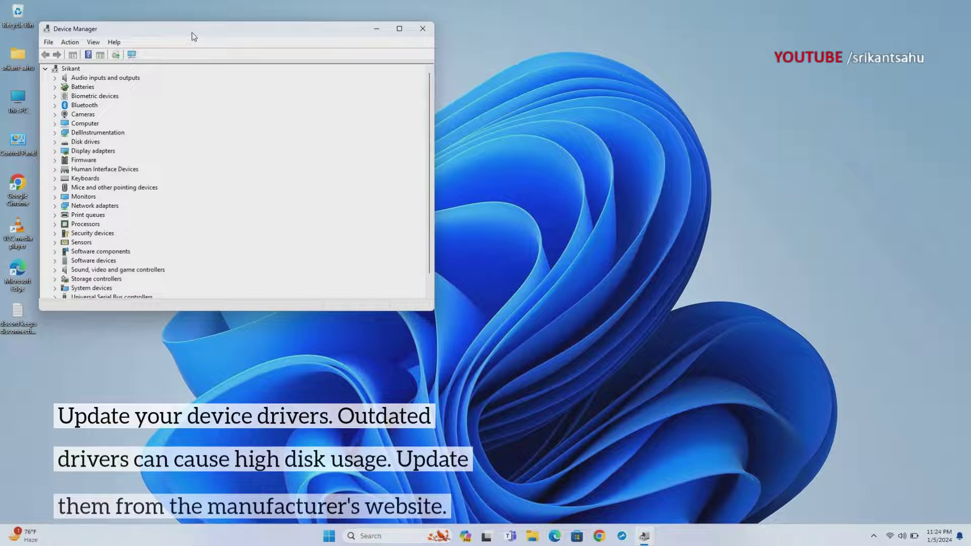
{"action": "left_click_drag", "start_coordinate": [191, 34], "coordinate": [302, 57]}
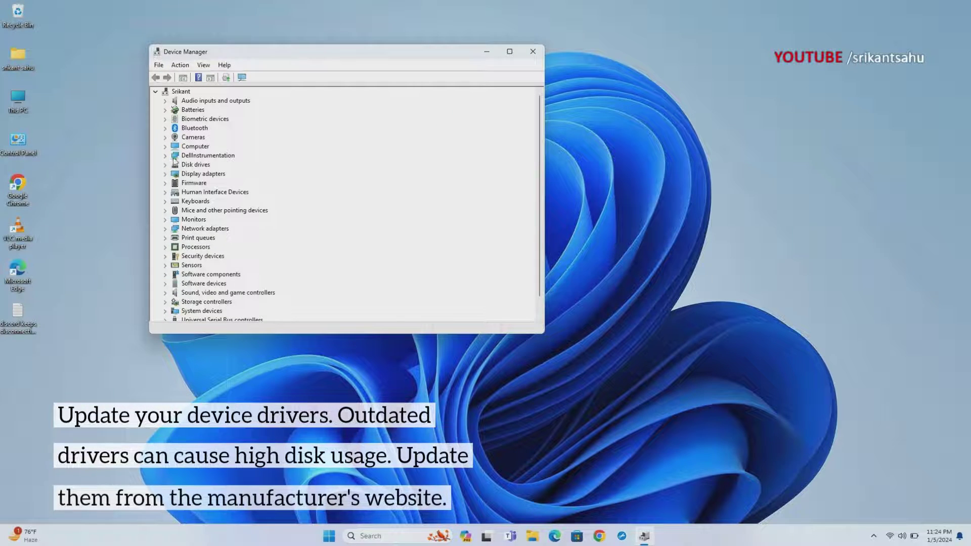
{"action": "left_click", "coordinate": [164, 173]}
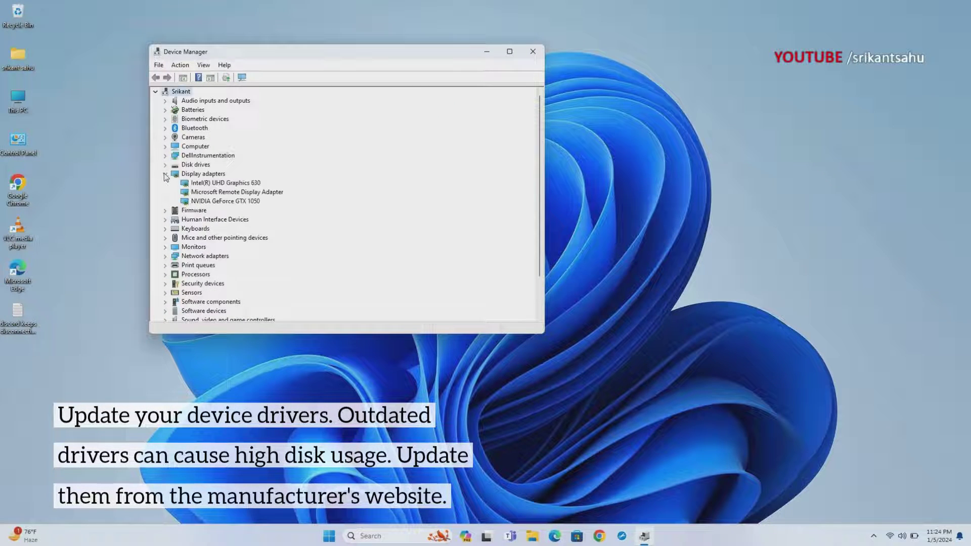
{"action": "left_click", "coordinate": [226, 201]}
{"action": "right_click", "coordinate": [226, 203]}
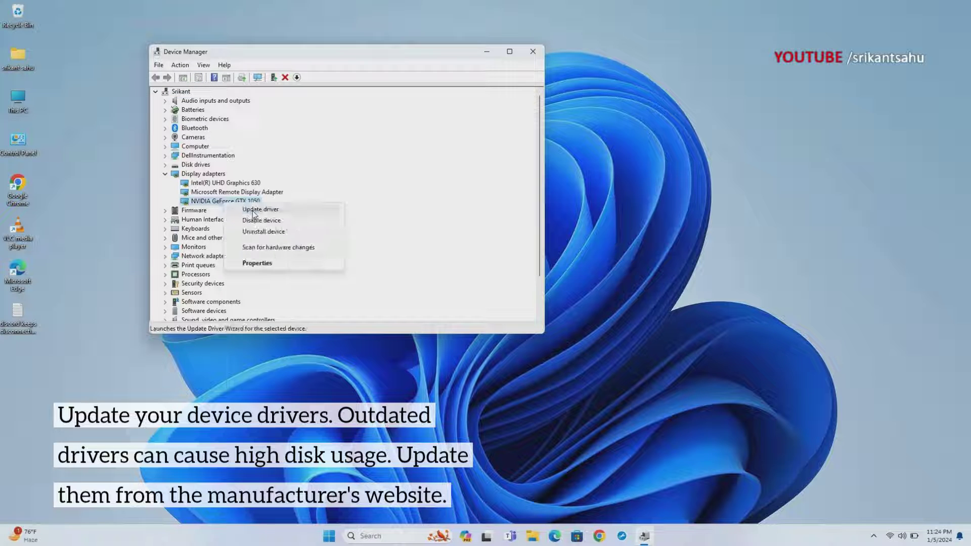
{"action": "left_click", "coordinate": [247, 209]}
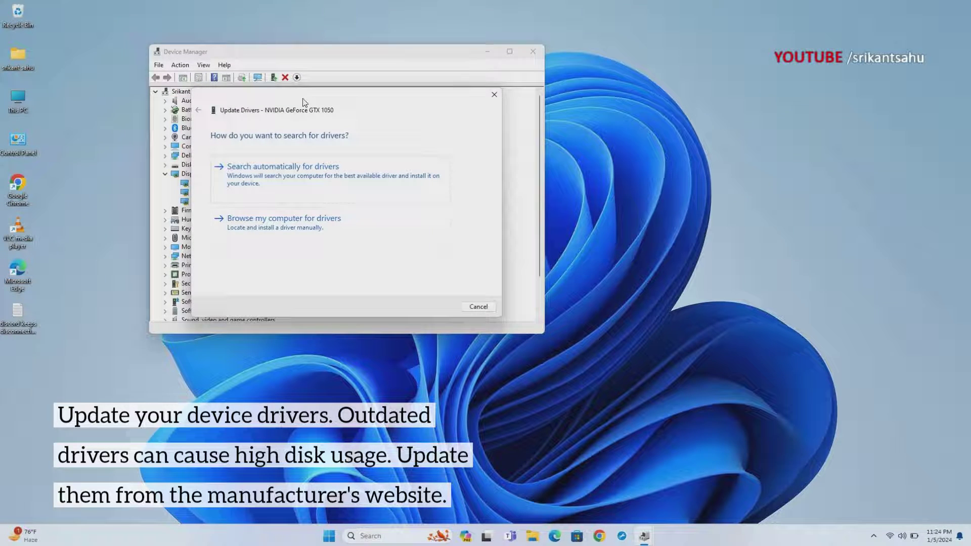
Install the GeForce GTX 1050 driver picked from this computer's list, then close Device Manager
{"action": "left_click_drag", "start_coordinate": [305, 101], "coordinate": [362, 92]}
{"action": "left_click", "coordinate": [356, 160]}
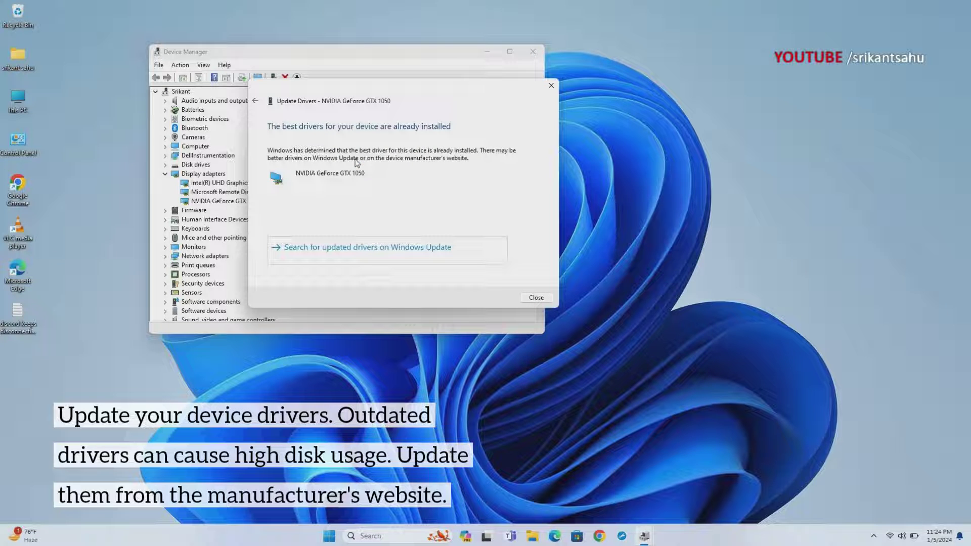
{"action": "left_click", "coordinate": [255, 101]}
{"action": "left_click", "coordinate": [353, 219]}
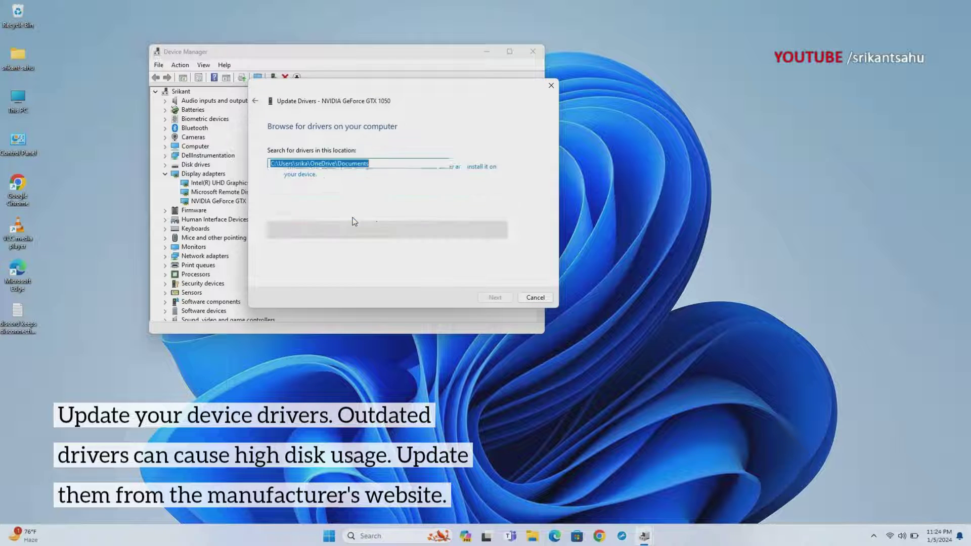
{"action": "left_click", "coordinate": [353, 233]}
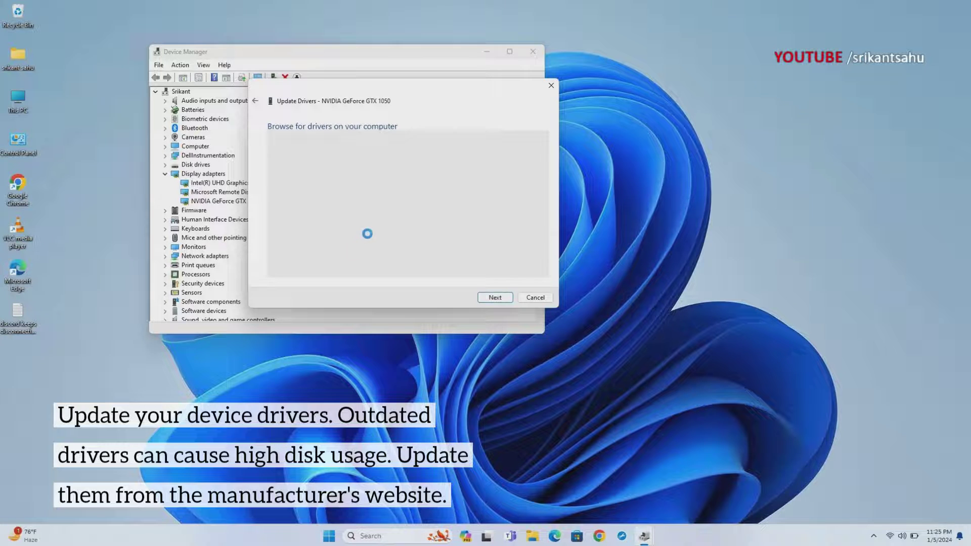
{"action": "left_click", "coordinate": [323, 212]}
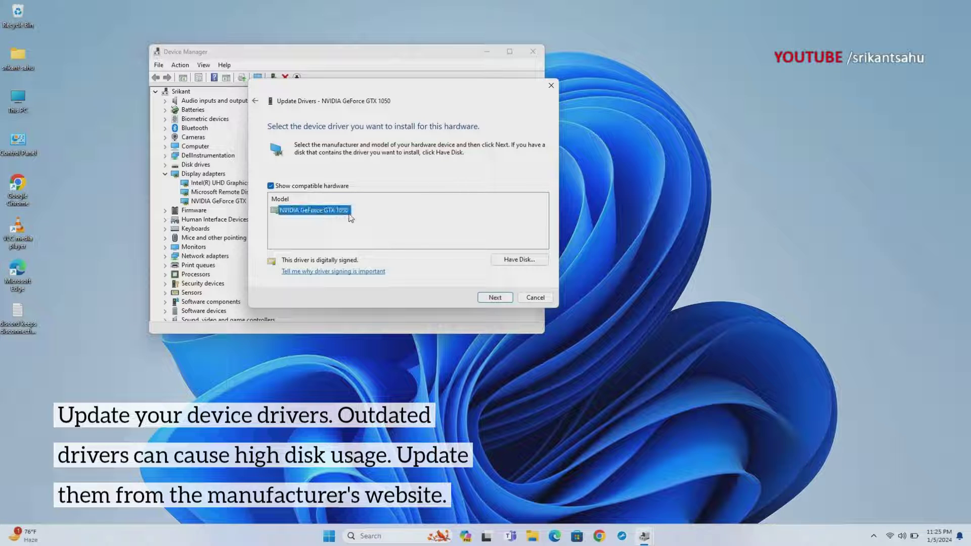
{"action": "left_click", "coordinate": [495, 298]}
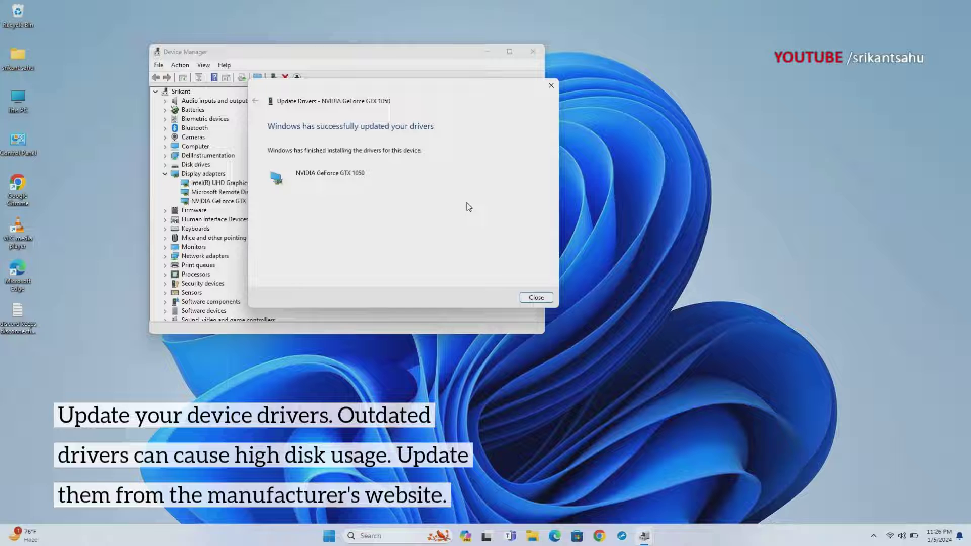
{"action": "left_click", "coordinate": [536, 297]}
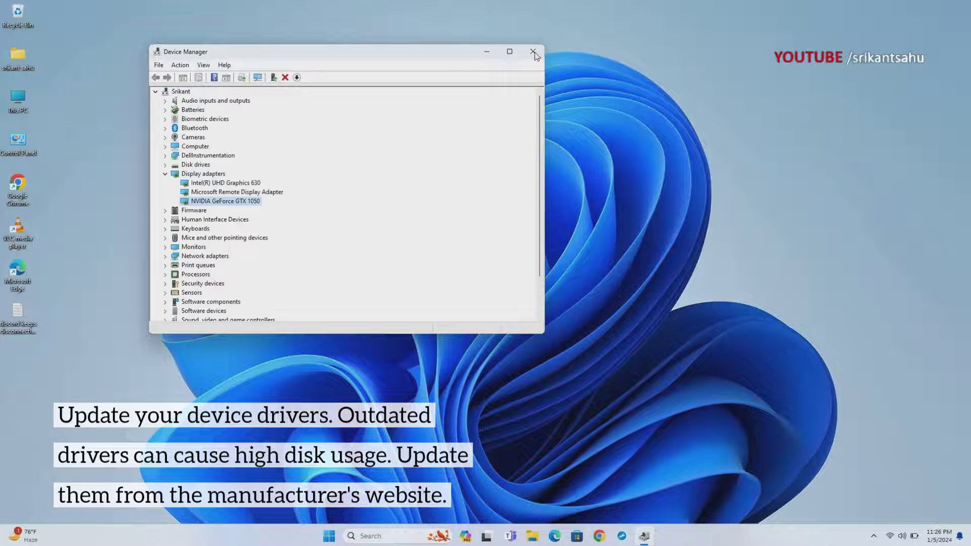
{"action": "left_click", "coordinate": [536, 51]}
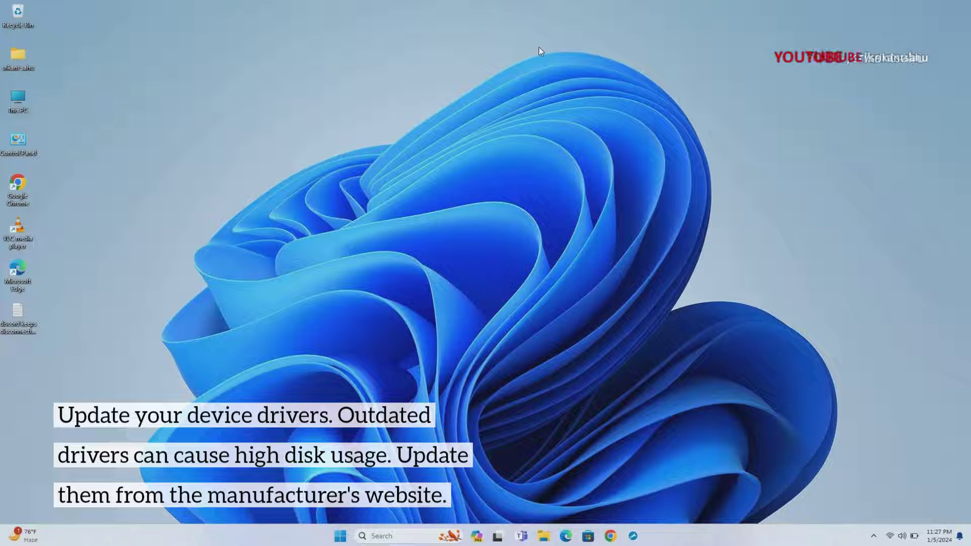
Launch Command Prompt with administrator rights from a cmd search
{"action": "left_click", "coordinate": [340, 535]}
{"action": "left_click", "coordinate": [611, 500]}
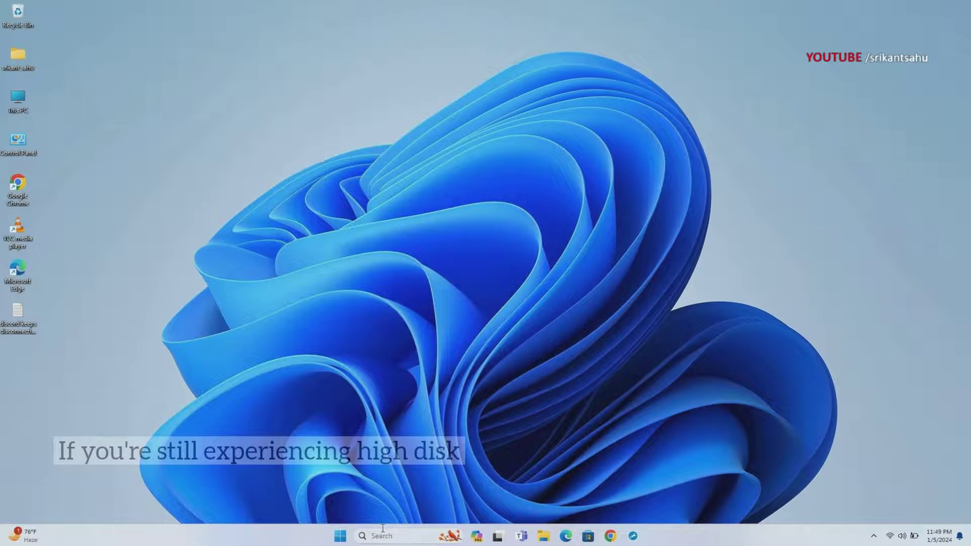
{"action": "left_click", "coordinate": [381, 535]}
{"action": "type", "text": "cmd"}
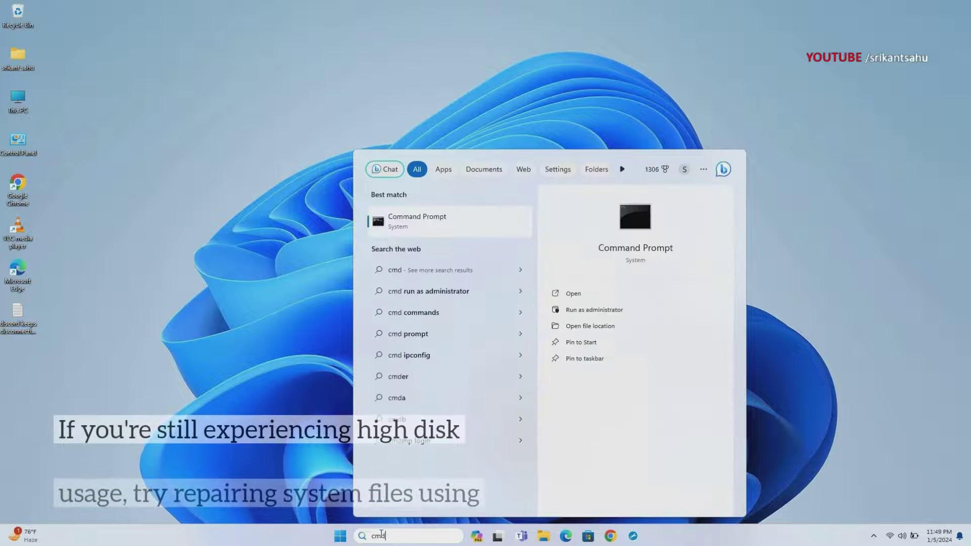
{"action": "left_click", "coordinate": [601, 310]}
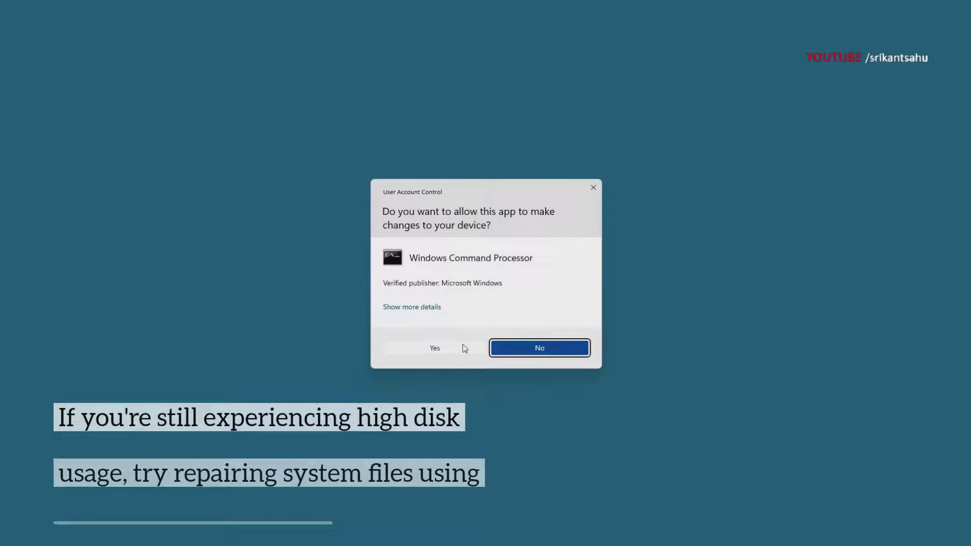
{"action": "left_click", "coordinate": [460, 348]}
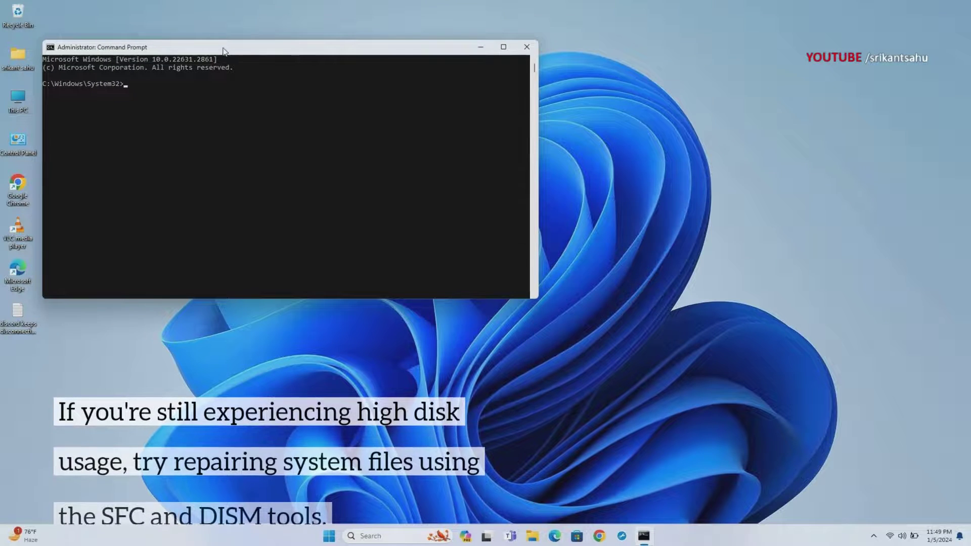
Run sfc /scannow in the elevated Command Prompt
{"action": "left_click_drag", "start_coordinate": [201, 40], "coordinate": [502, 90]}
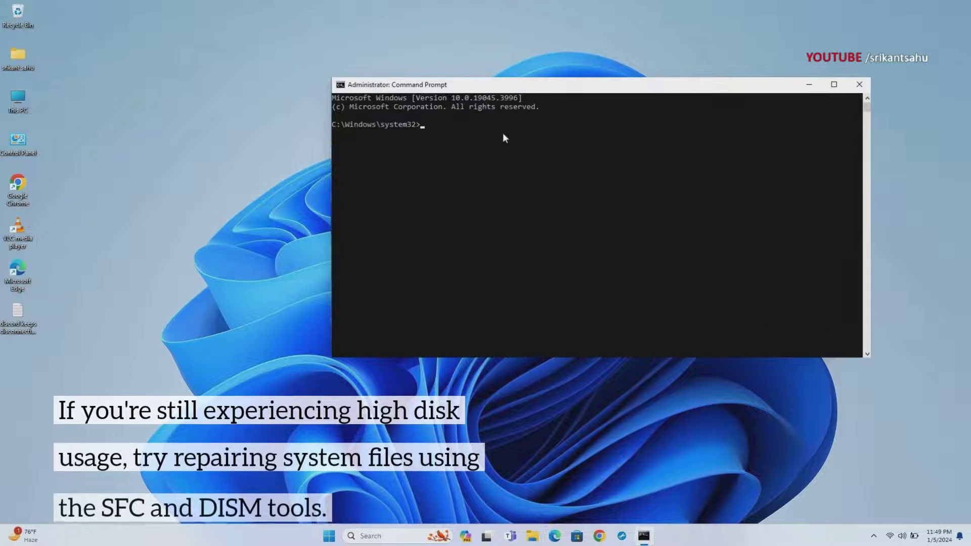
{"action": "type", "text": "s"}
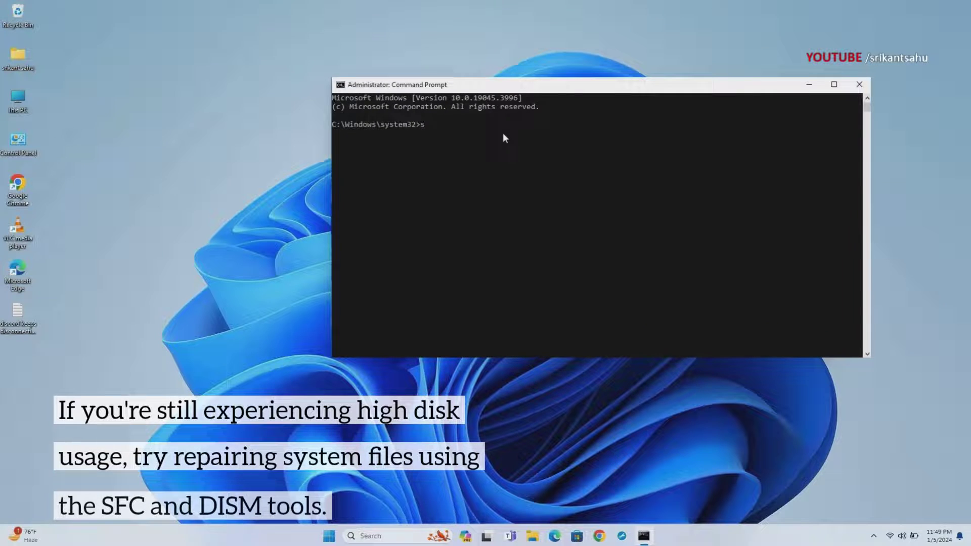
{"action": "type", "text": "fc /sca"}
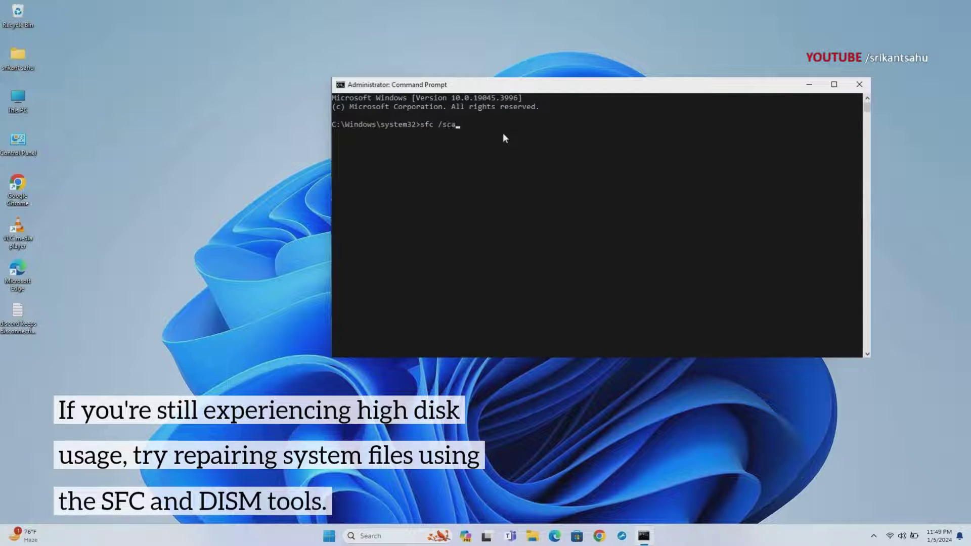
{"action": "type", "text": "nnow"}
{"action": "key", "text": "Return"}
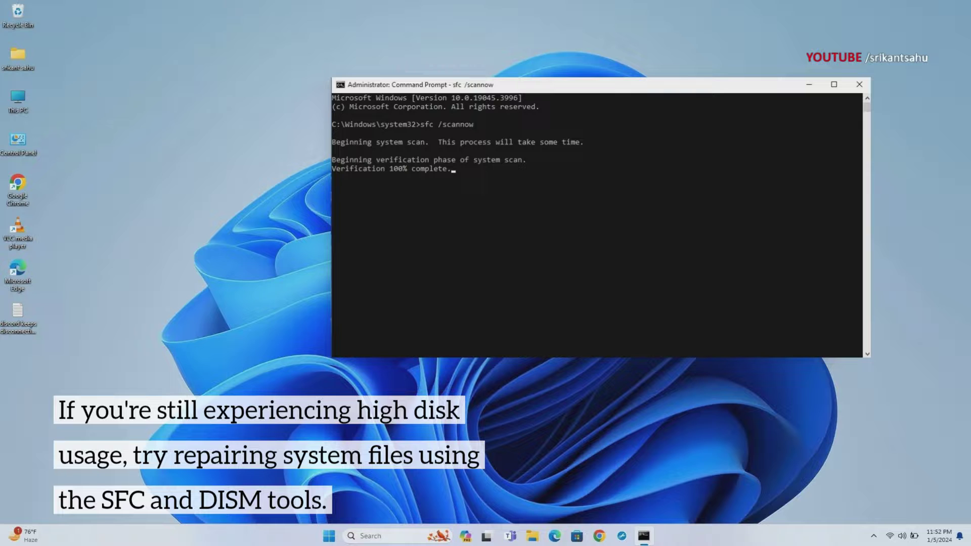
Paste and run DISM /Online /Cleanup-Image /RestoreHealth at the elevated prompt
{"action": "type", "text": "DISM /Online /Cleanup-Image /RestoreHealth"}
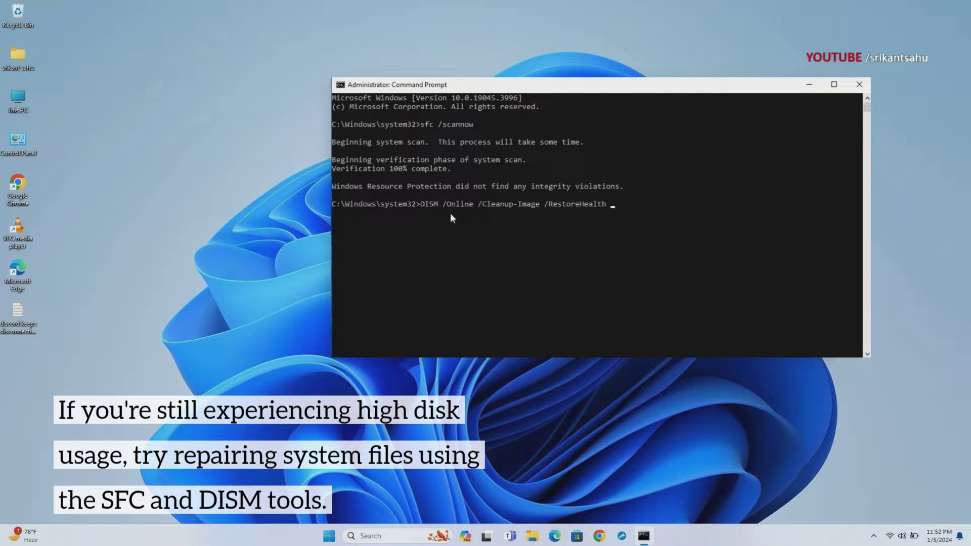
{"action": "key", "text": "Return"}
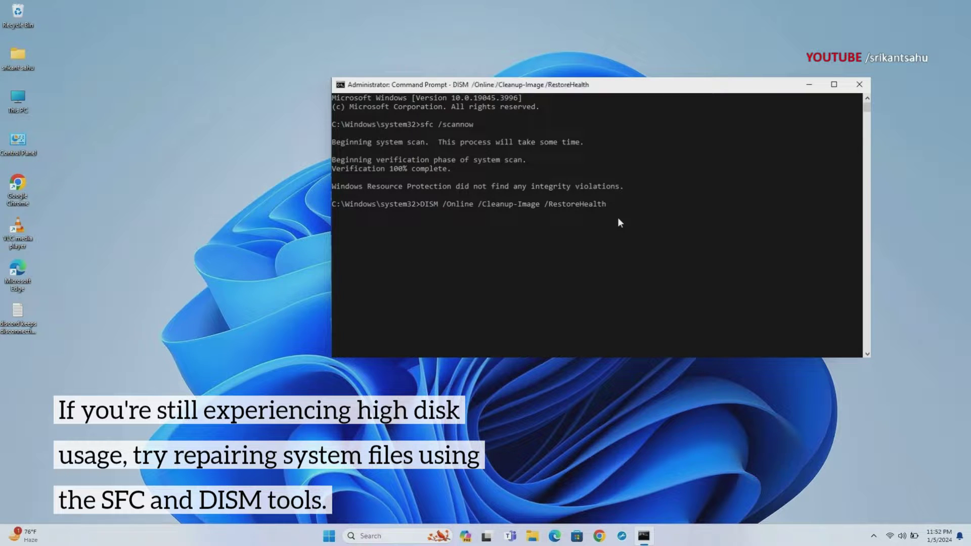